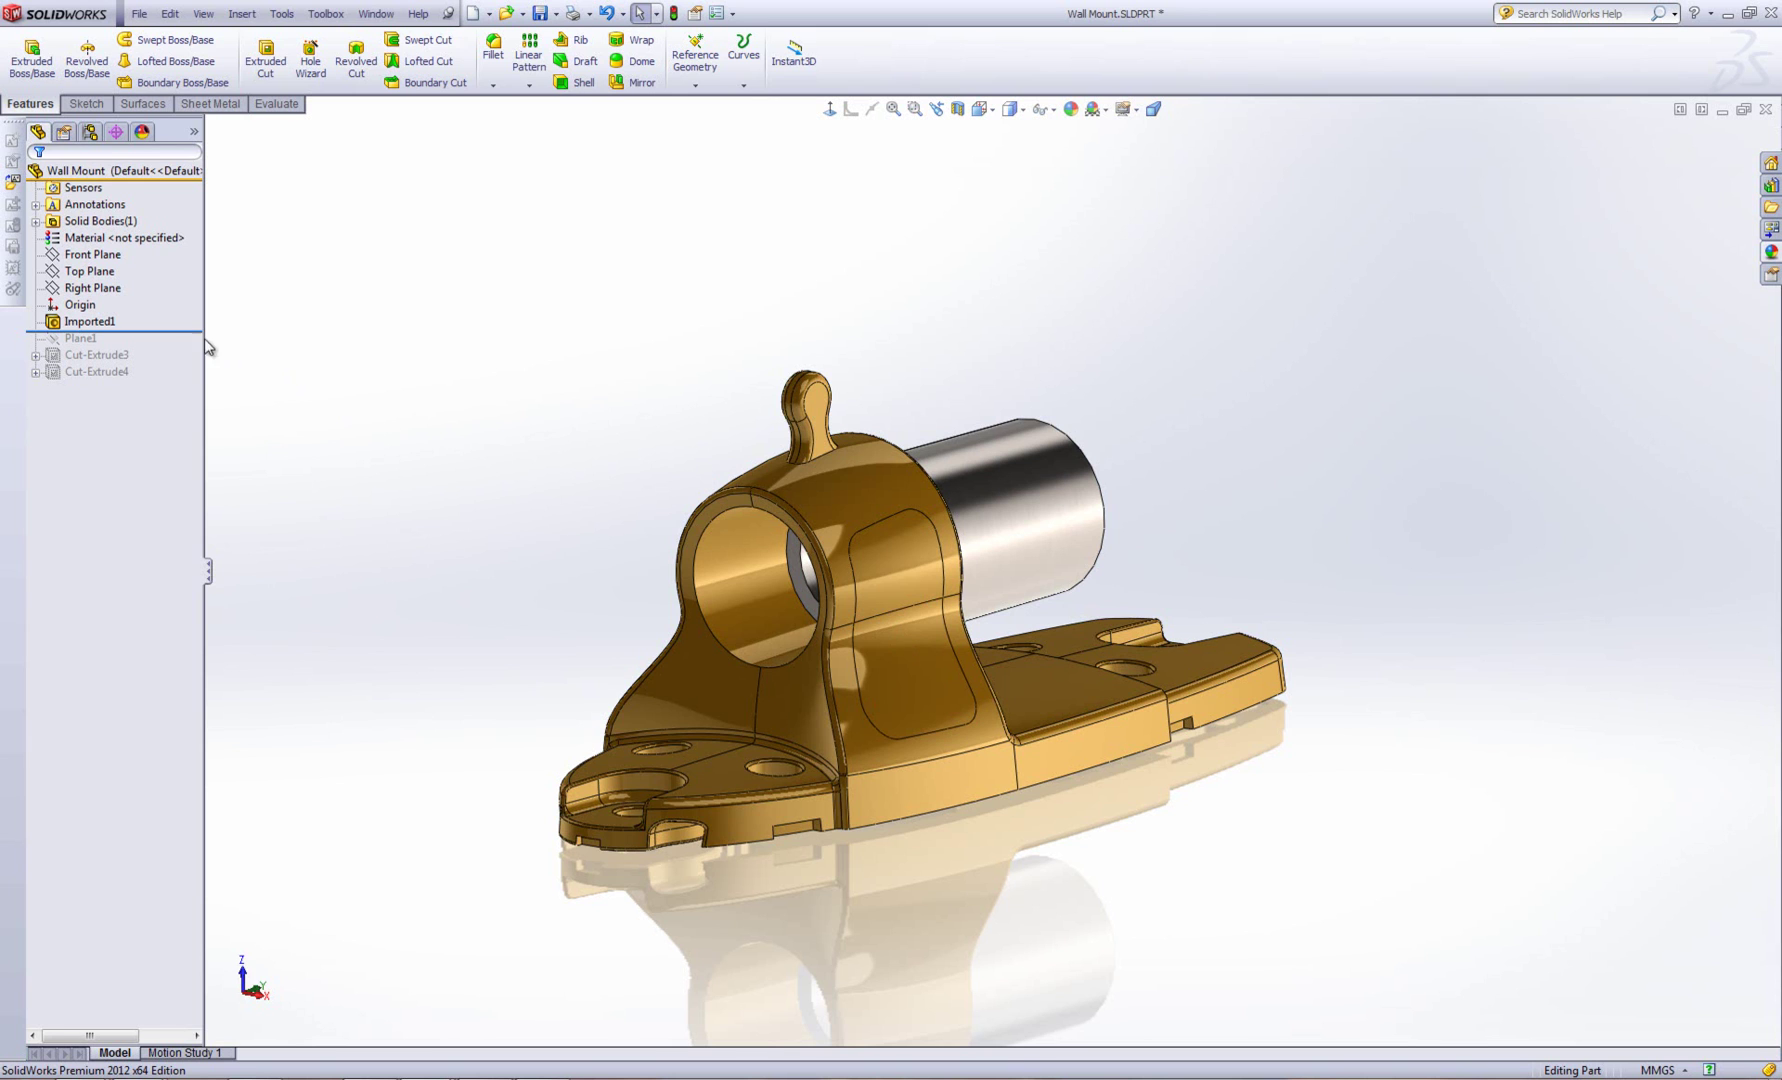
Step: Roll the feature tree forward past Plane1, Cut-Extrude3 and Cut-Extrude4
{"action": "left_click_drag", "start_coordinate": [158, 331], "coordinate": [165, 348]}
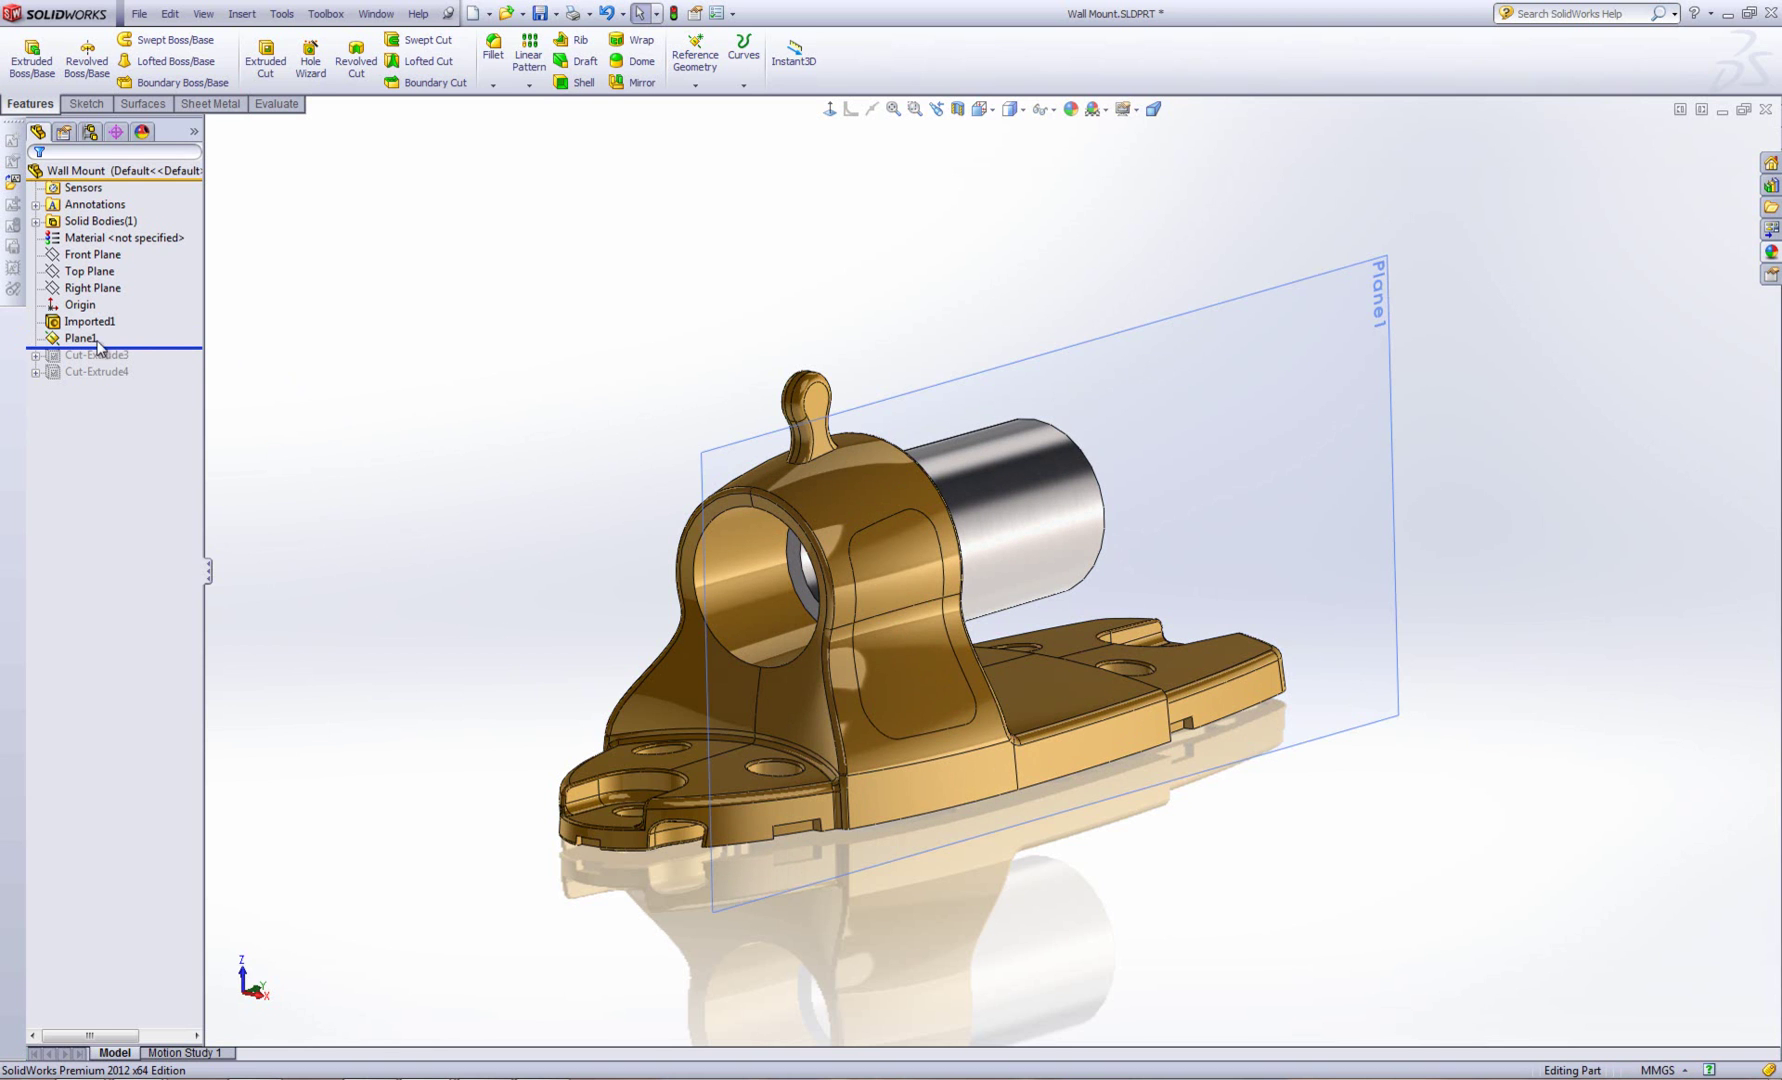
{"action": "left_click", "coordinate": [167, 349]}
{"action": "left_click_drag", "start_coordinate": [167, 349], "coordinate": [45, 362]}
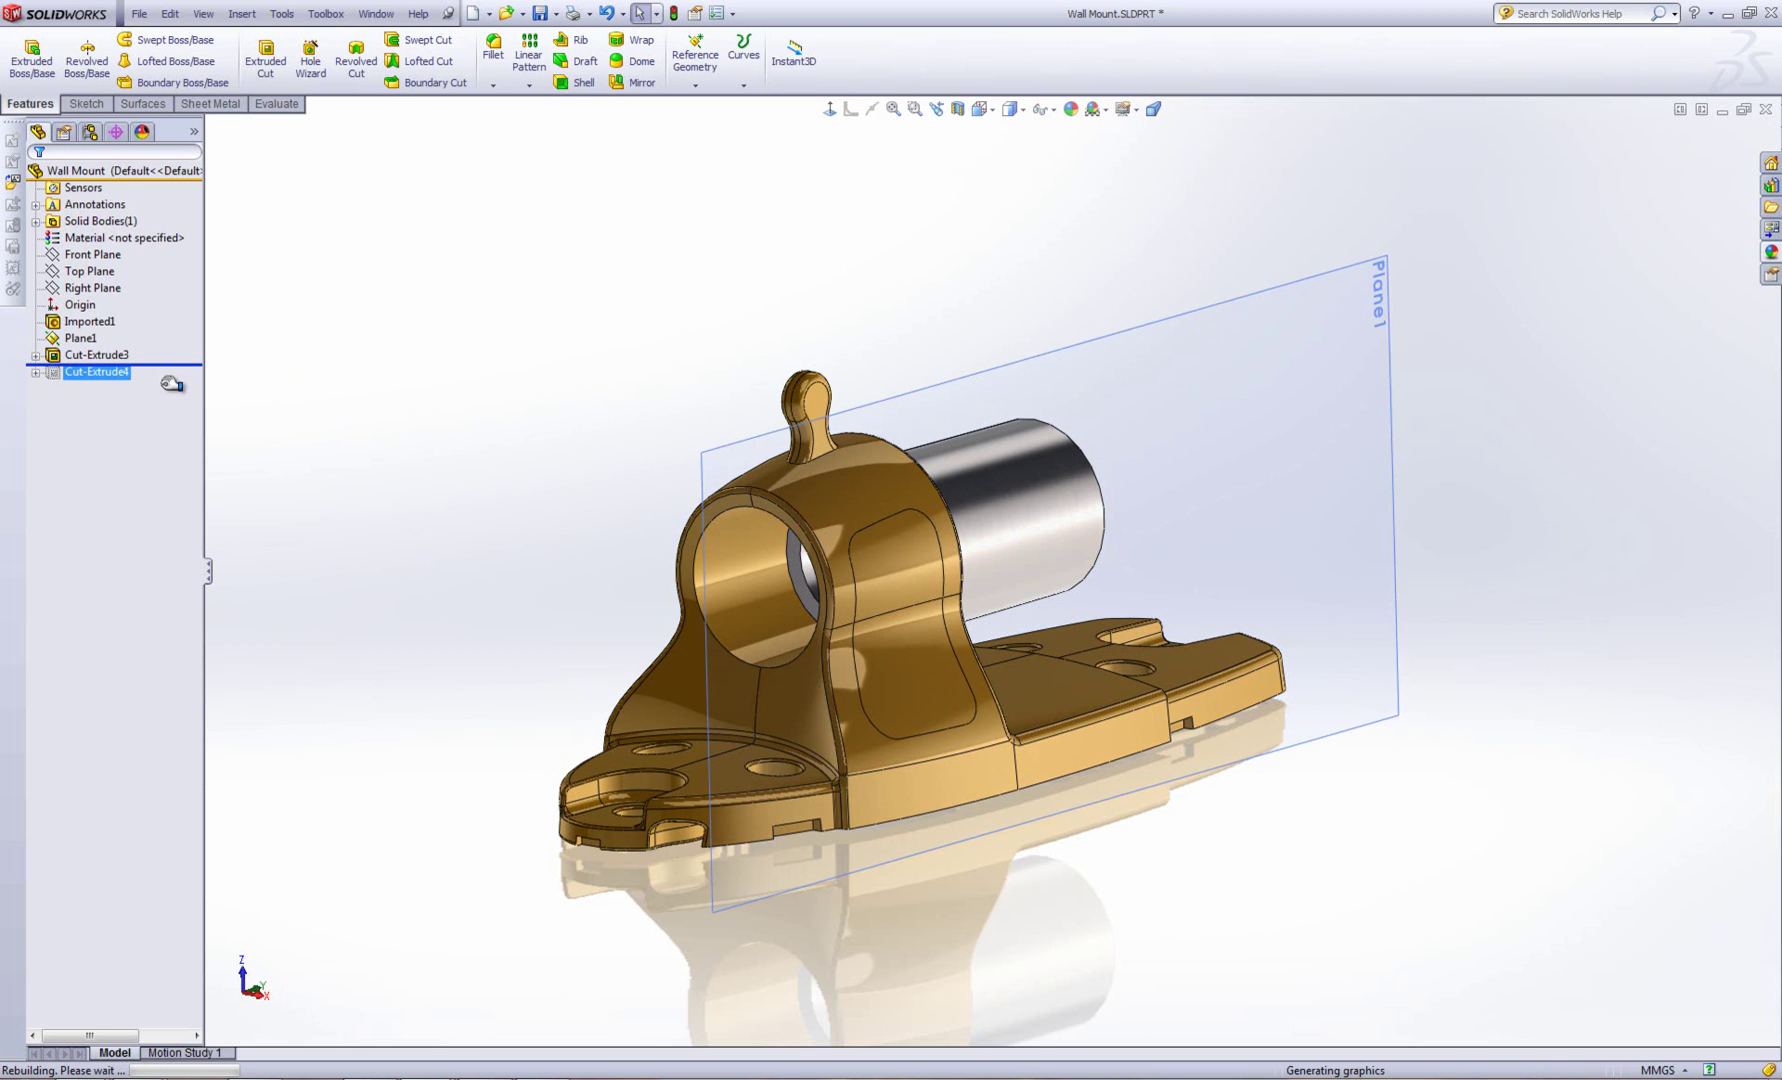
{"action": "left_click_drag", "start_coordinate": [176, 401], "coordinate": [172, 403]}
Step: Display the sketches behind Cut-Extrude4 and Cut-Extrude3 to inspect them
{"action": "left_click", "coordinate": [36, 388]}
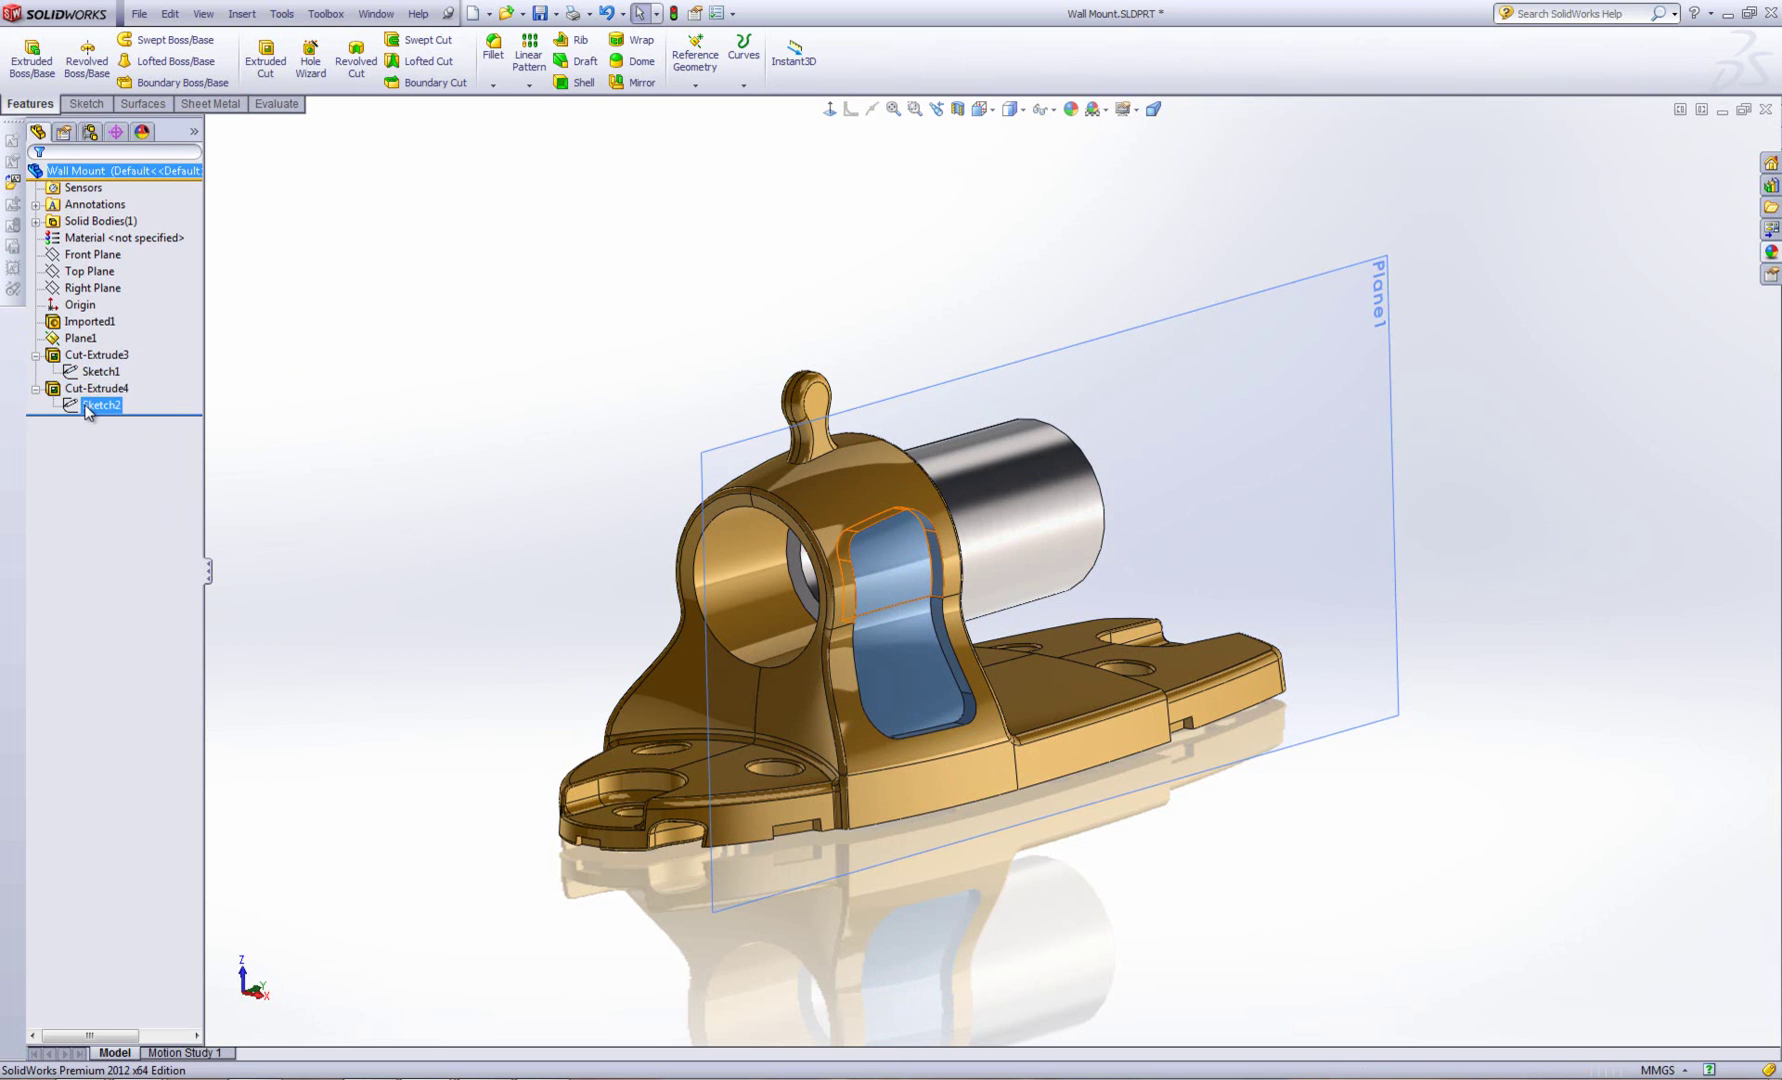
{"action": "left_click", "coordinate": [89, 391]}
{"action": "left_click", "coordinate": [78, 370]}
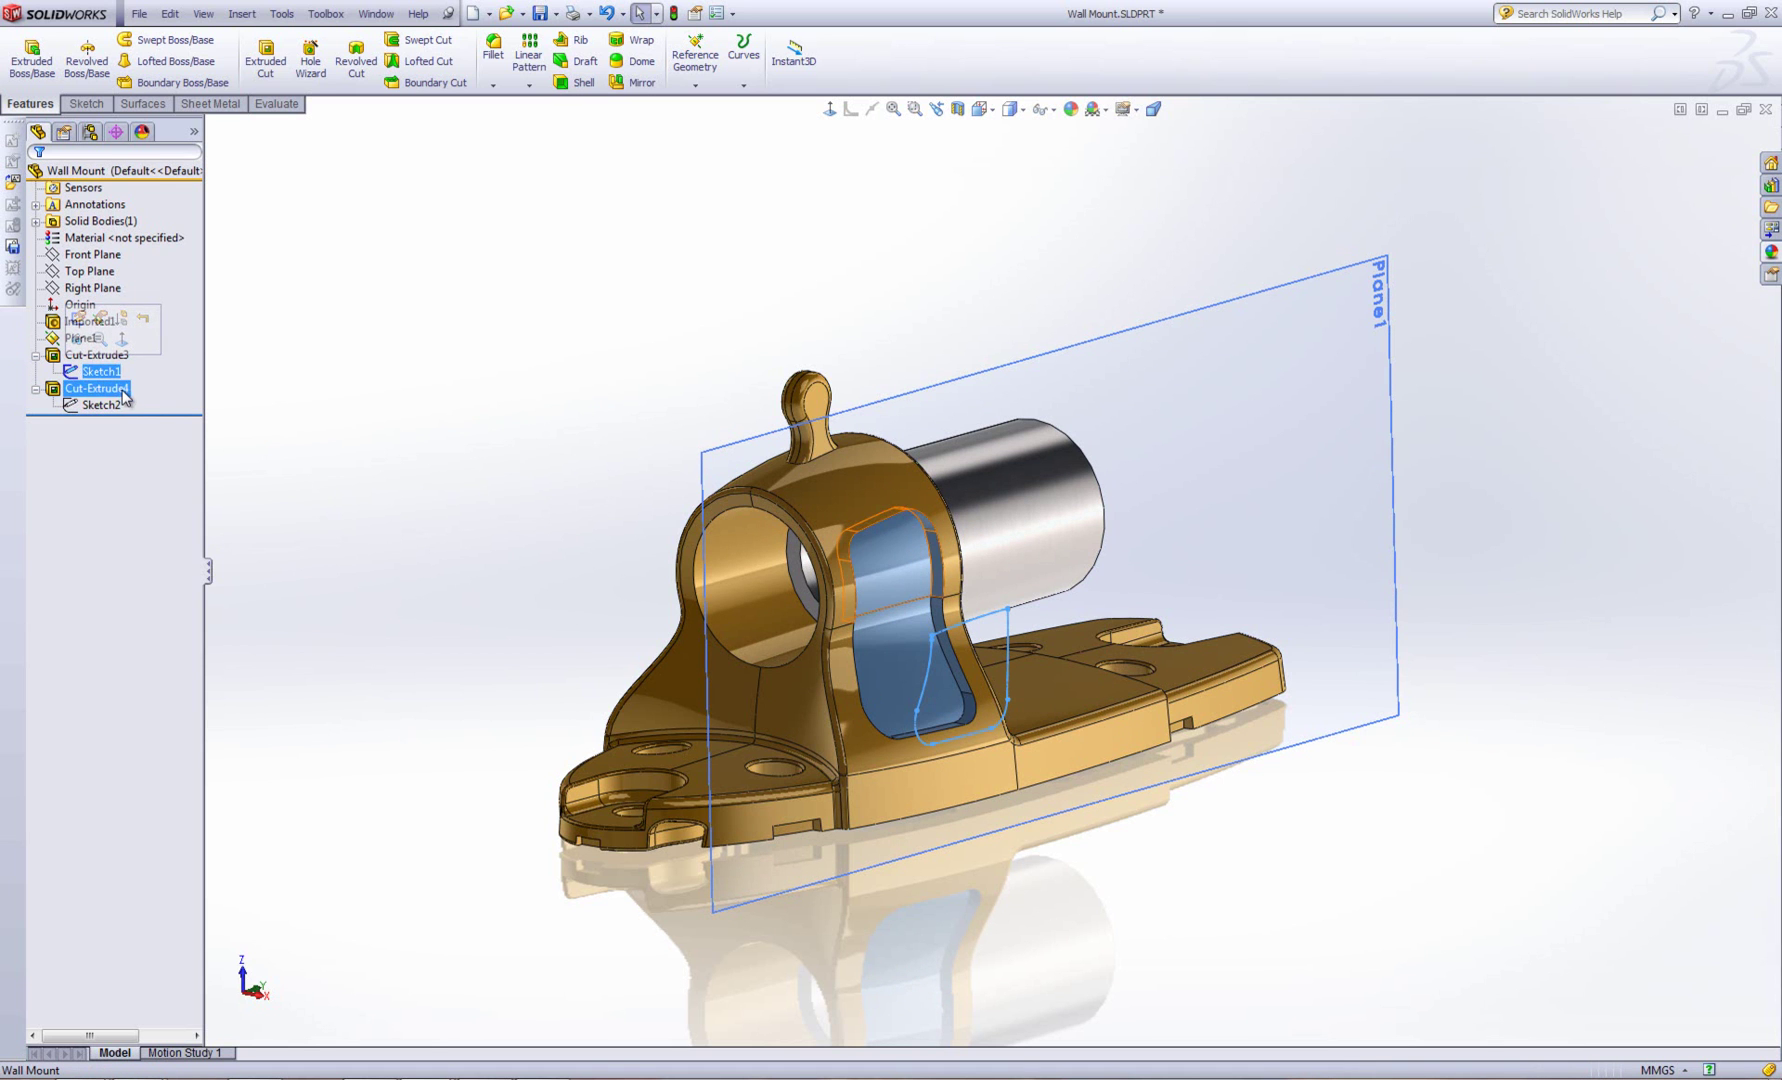
{"action": "right_click", "coordinate": [120, 389]}
{"action": "left_click", "coordinate": [136, 337]}
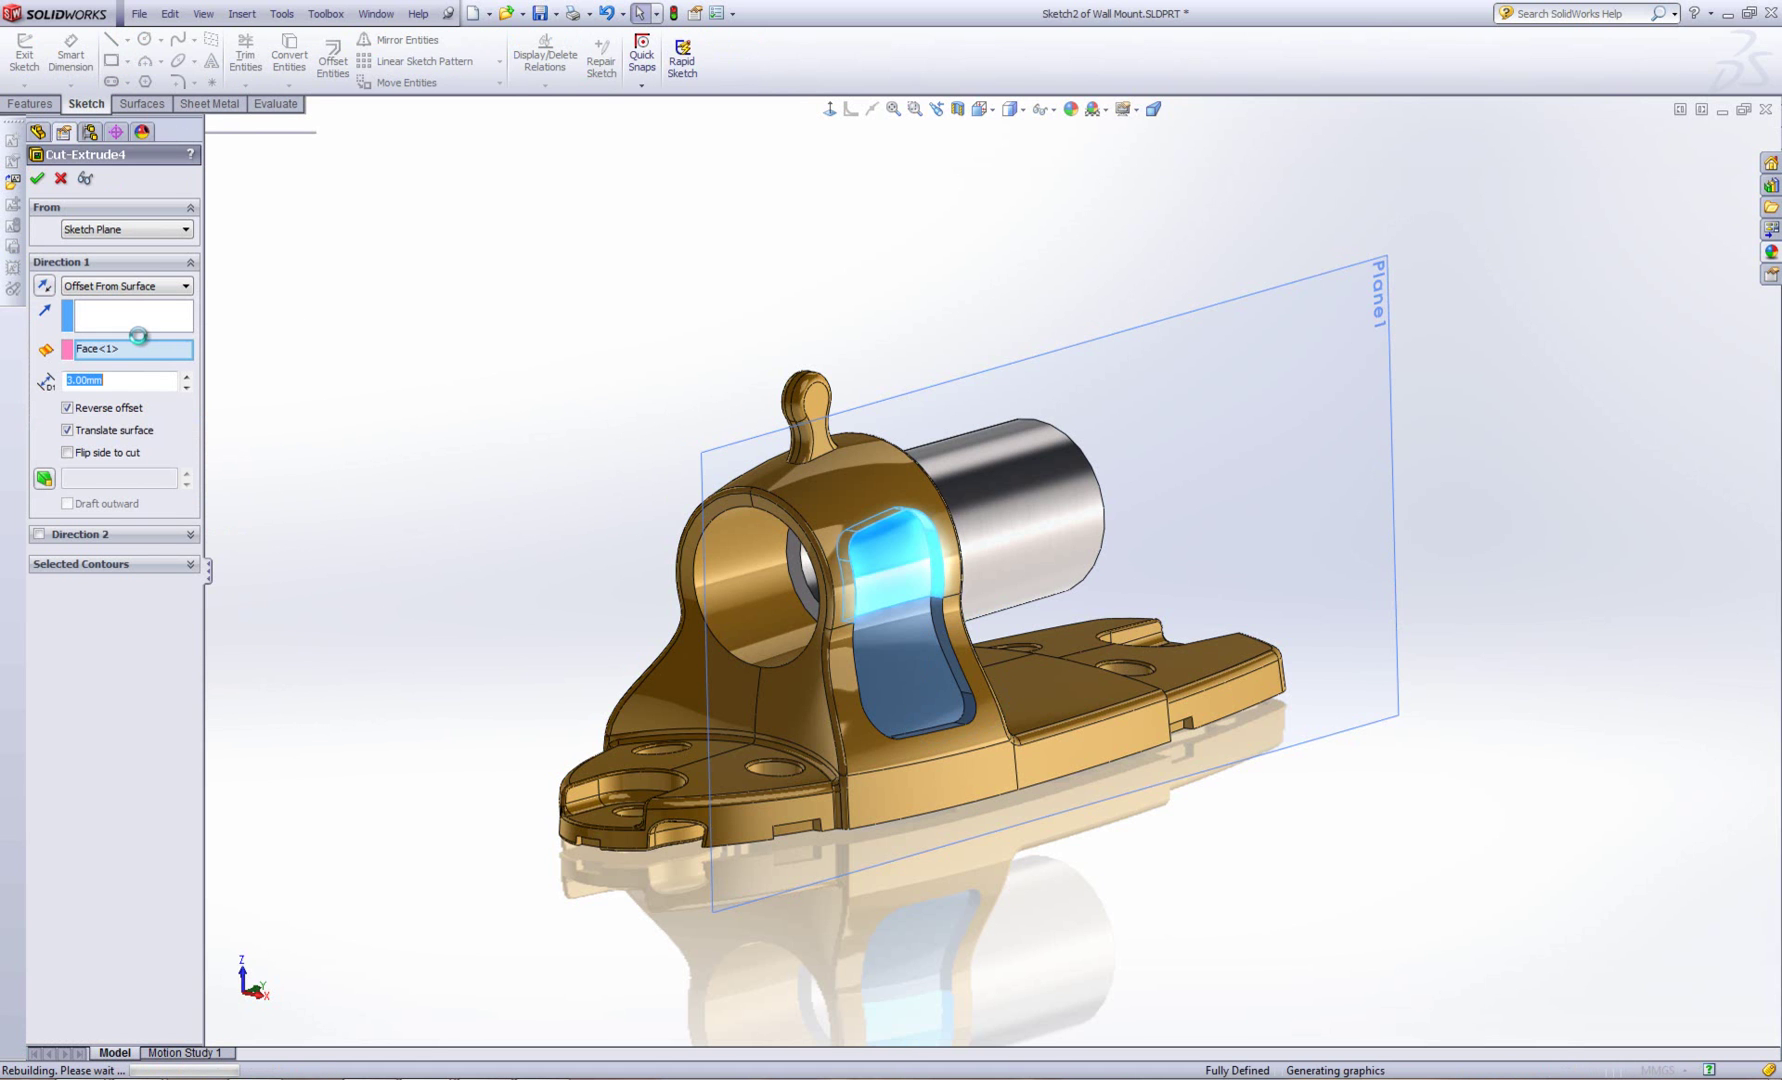
{"action": "scroll", "coordinate": [910, 628], "scroll_direction": "down", "scroll_amount": 5}
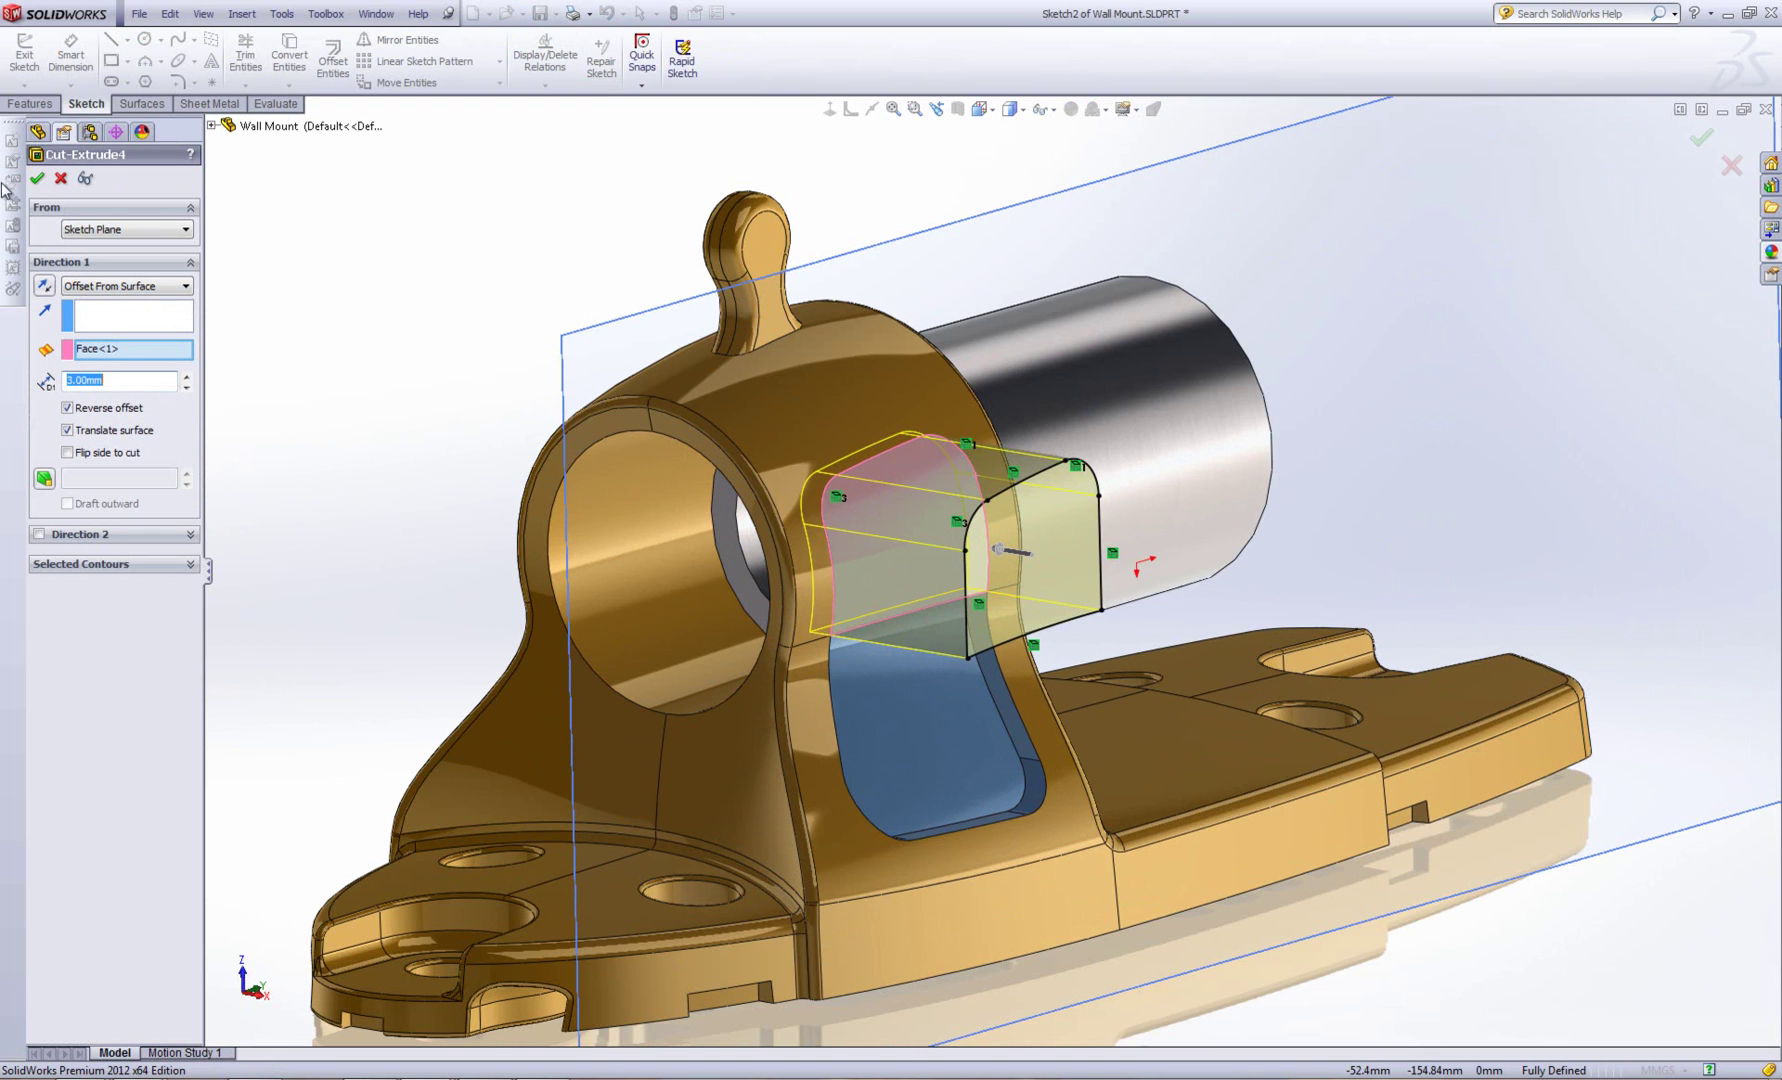
{"action": "left_click", "coordinate": [37, 178]}
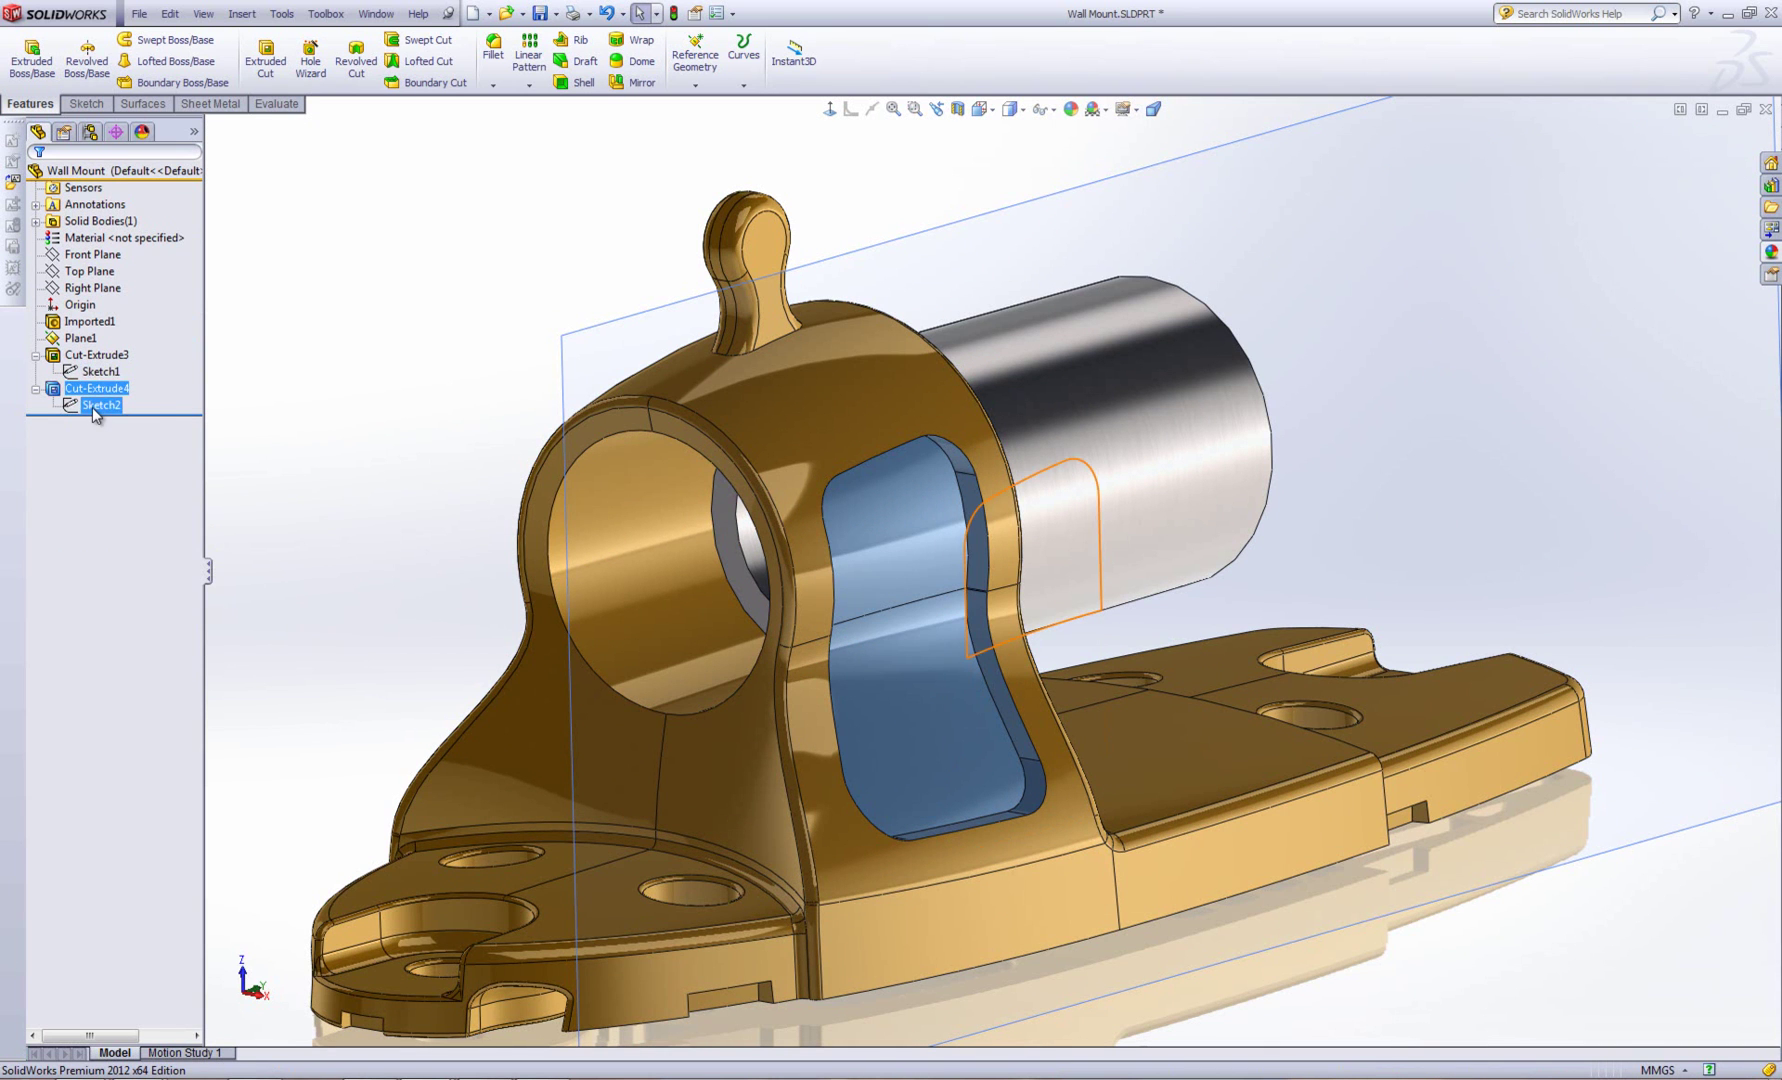
Step: Select the cut-extrudes and Plane1, then roll back to just below Imported1
{"action": "left_click", "coordinate": [93, 355], "text": "ctrl"}
{"action": "left_click", "coordinate": [95, 356], "text": "ctrl"}
{"action": "left_click", "coordinate": [81, 339], "text": "ctrl"}
{"action": "left_click", "coordinate": [82, 340], "text": "ctrl"}
{"action": "left_click_drag", "start_coordinate": [175, 413], "coordinate": [153, 336]}
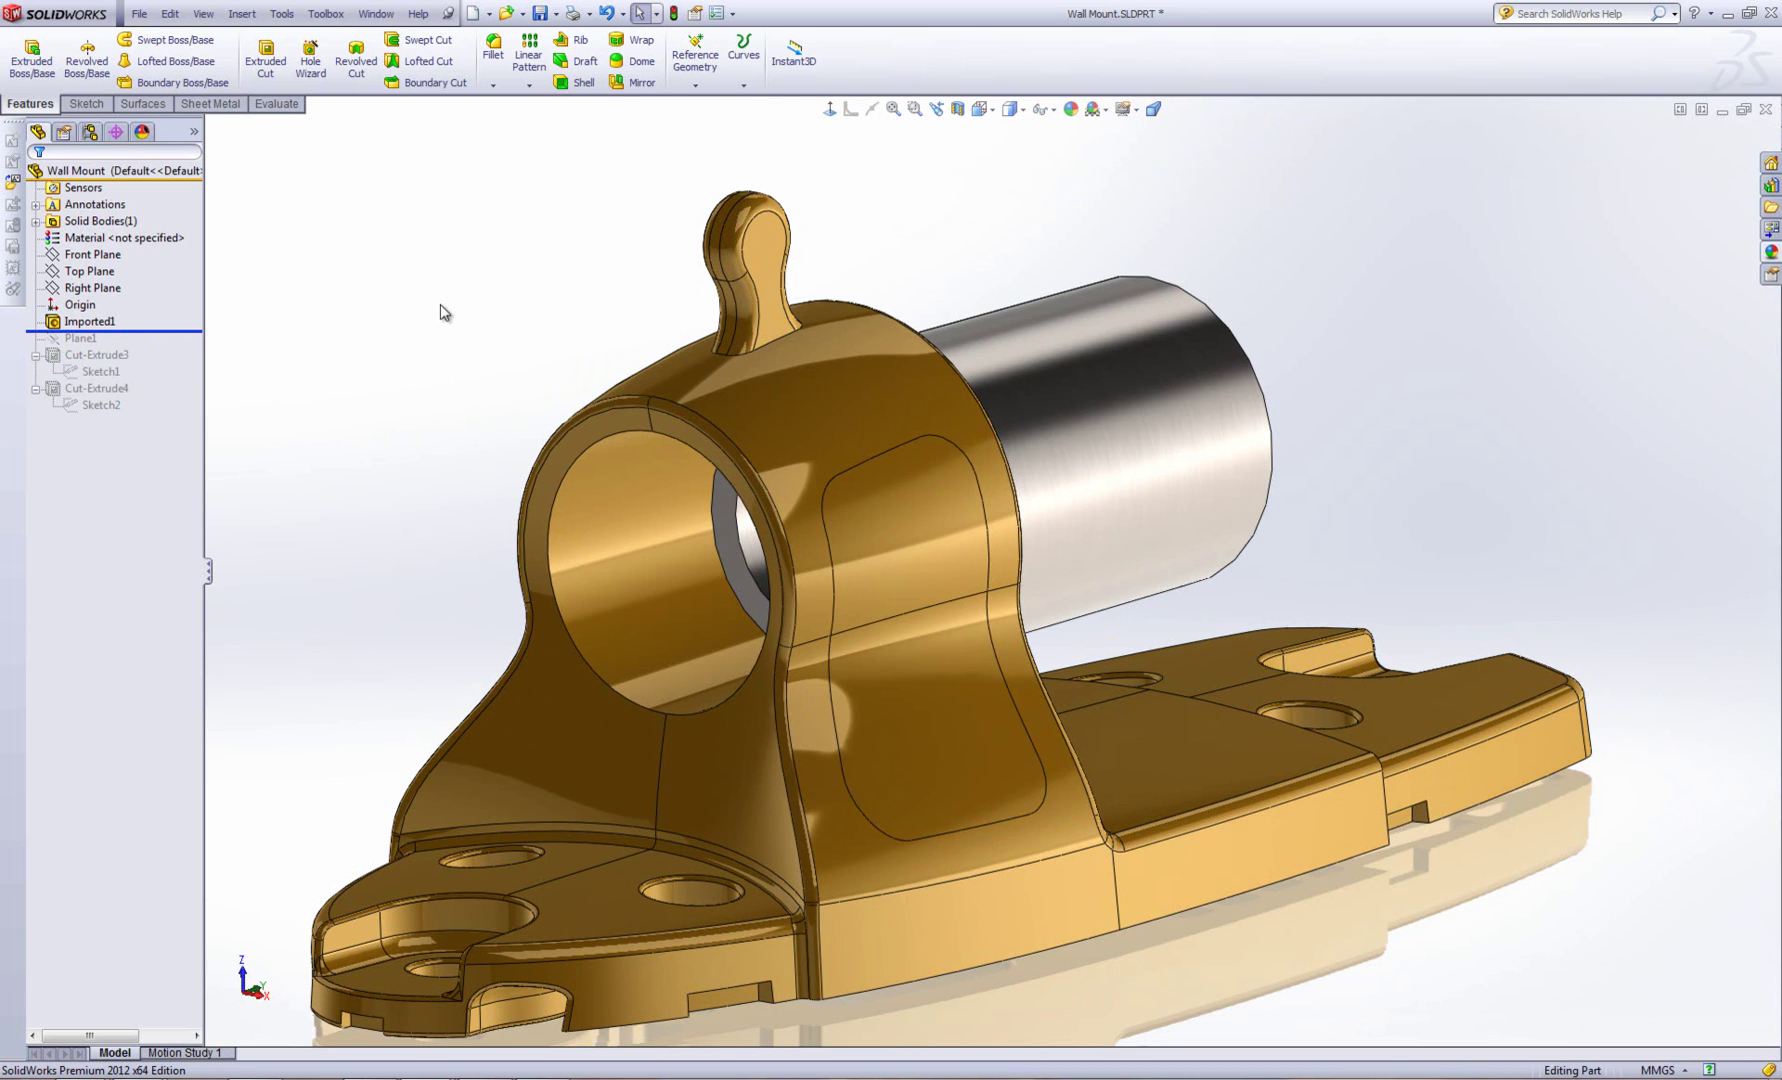
Step: Start an Extruded Surface from the upper and lower side faces, Face<1> and Face<2>
{"action": "left_click", "coordinate": [138, 106]}
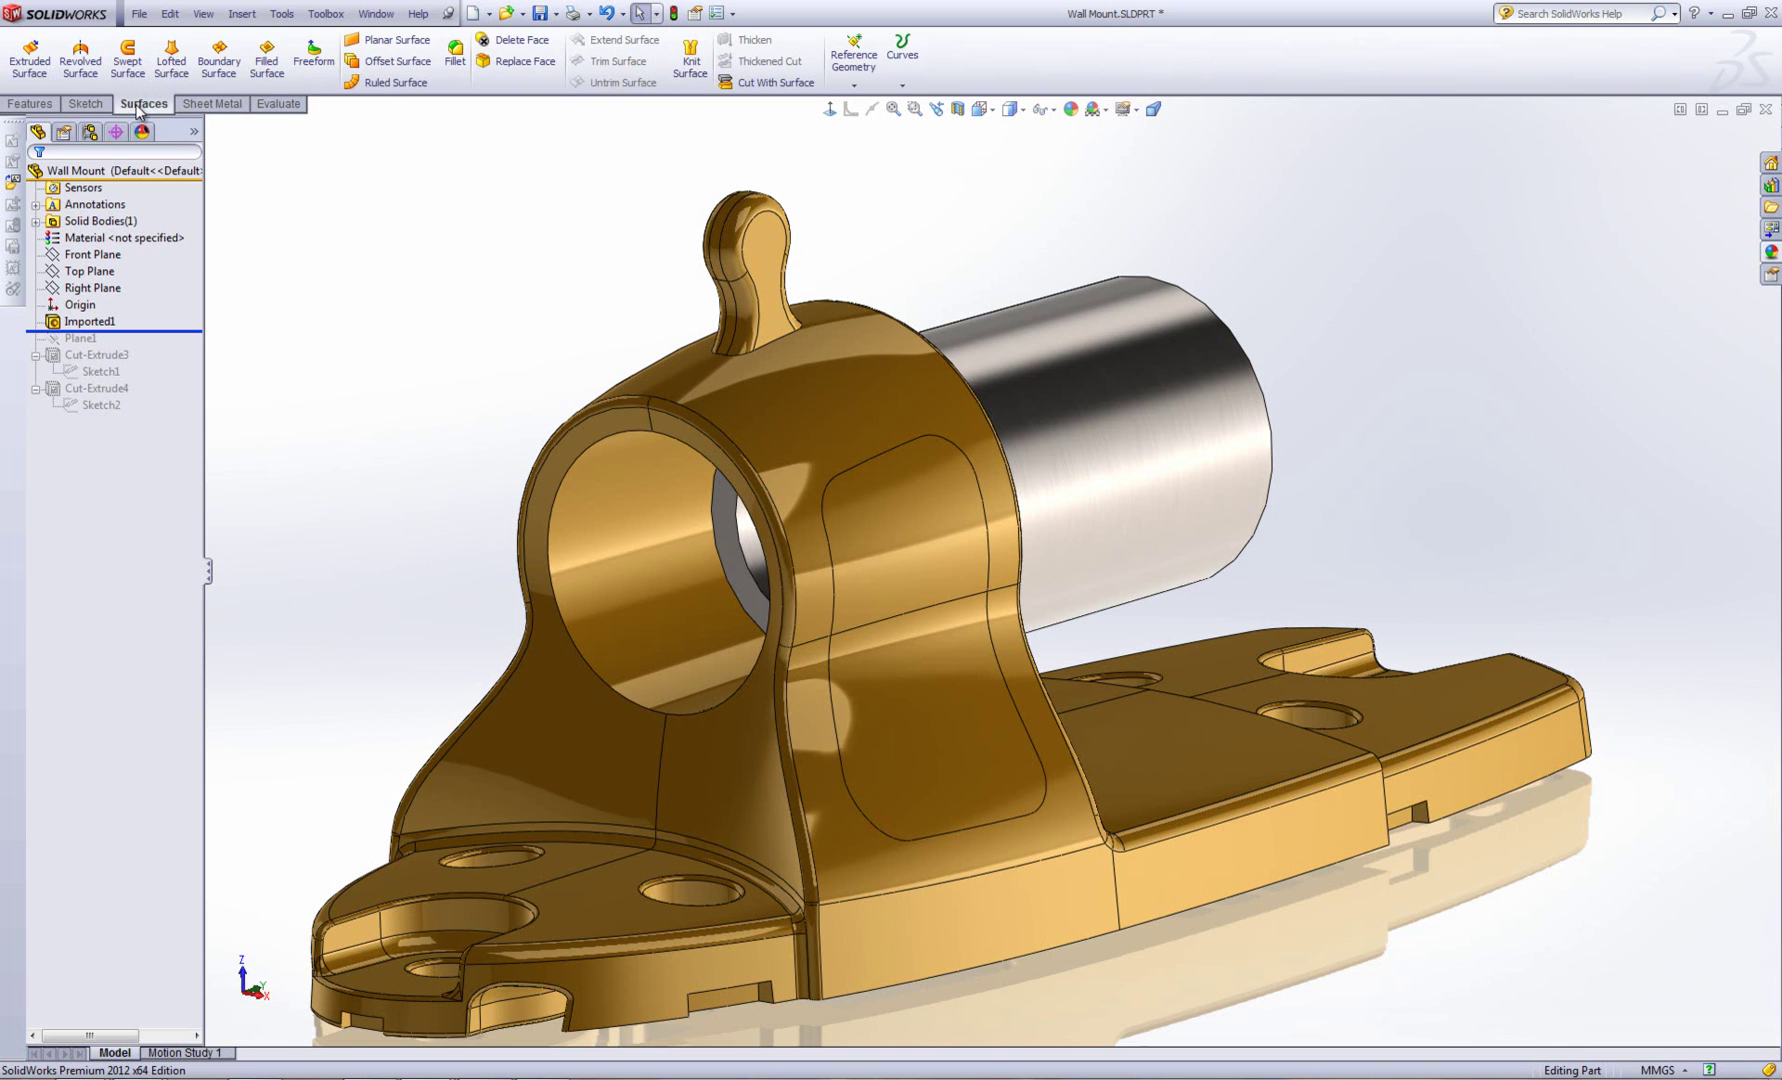
{"action": "left_click", "coordinate": [38, 50]}
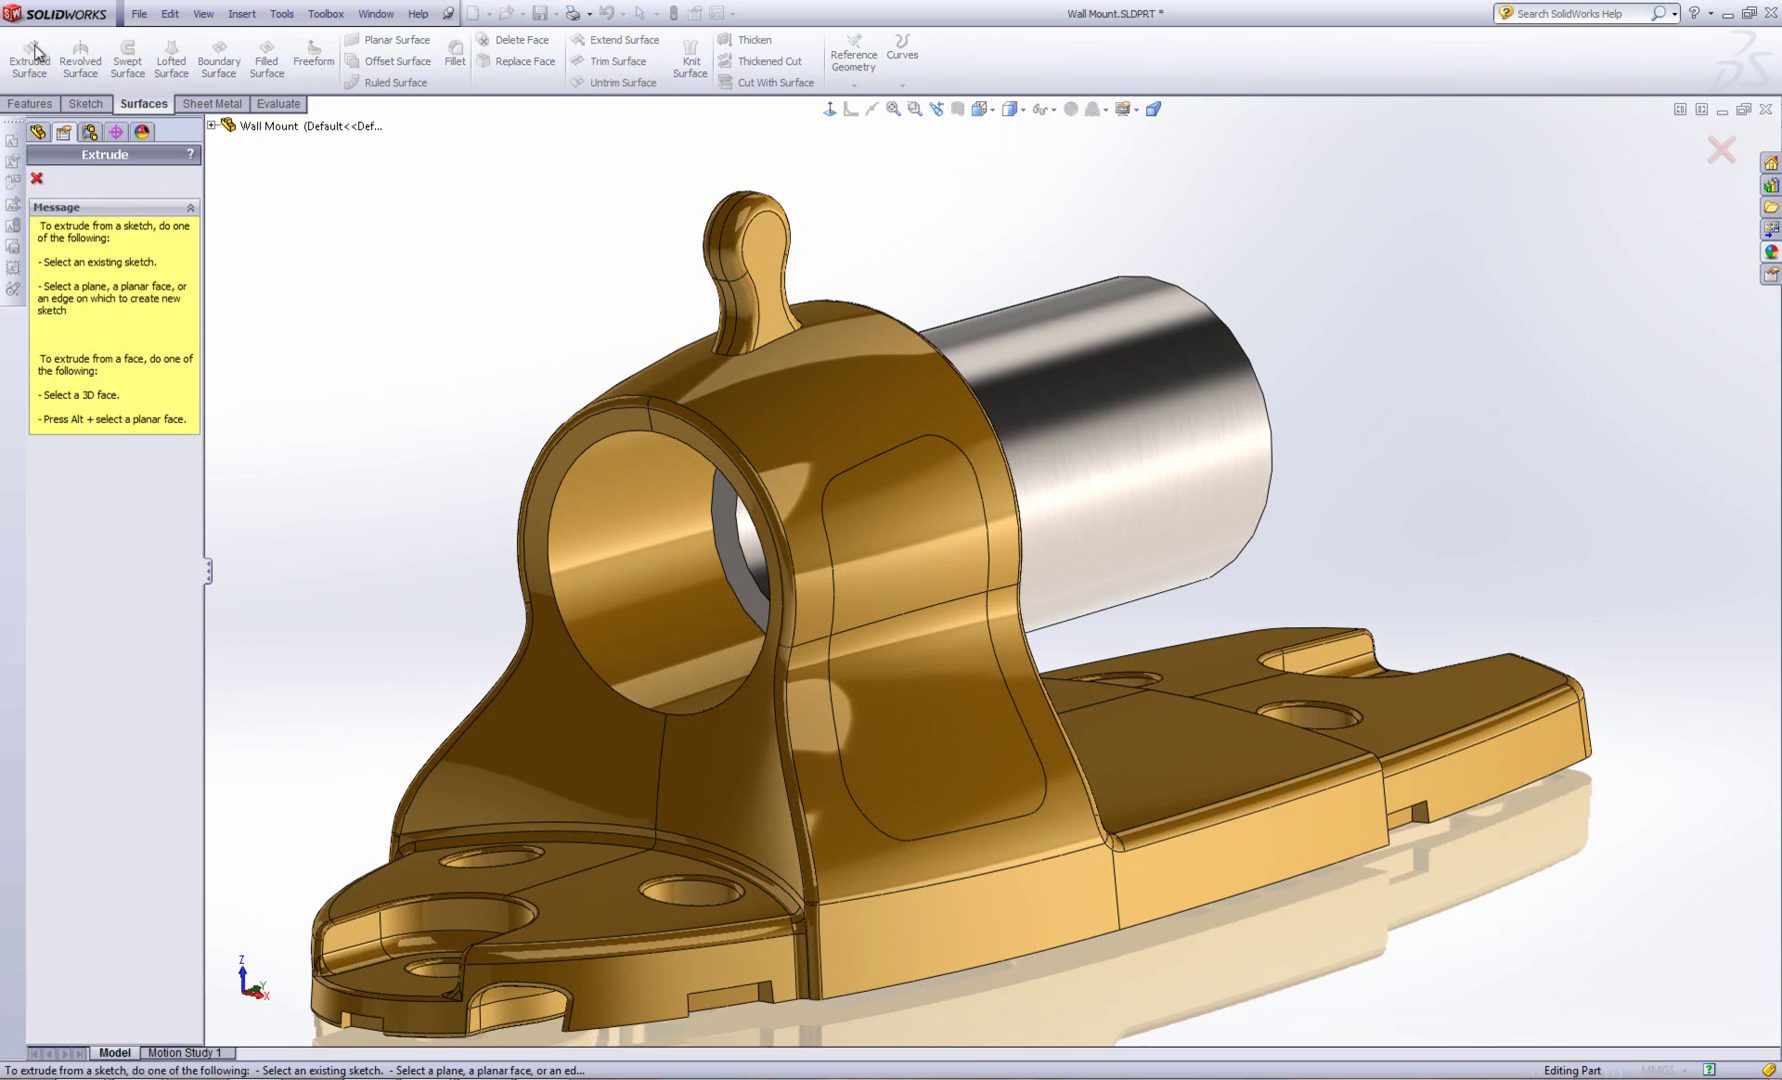
{"action": "left_click", "coordinate": [912, 540]}
{"action": "left_click", "coordinate": [922, 677]}
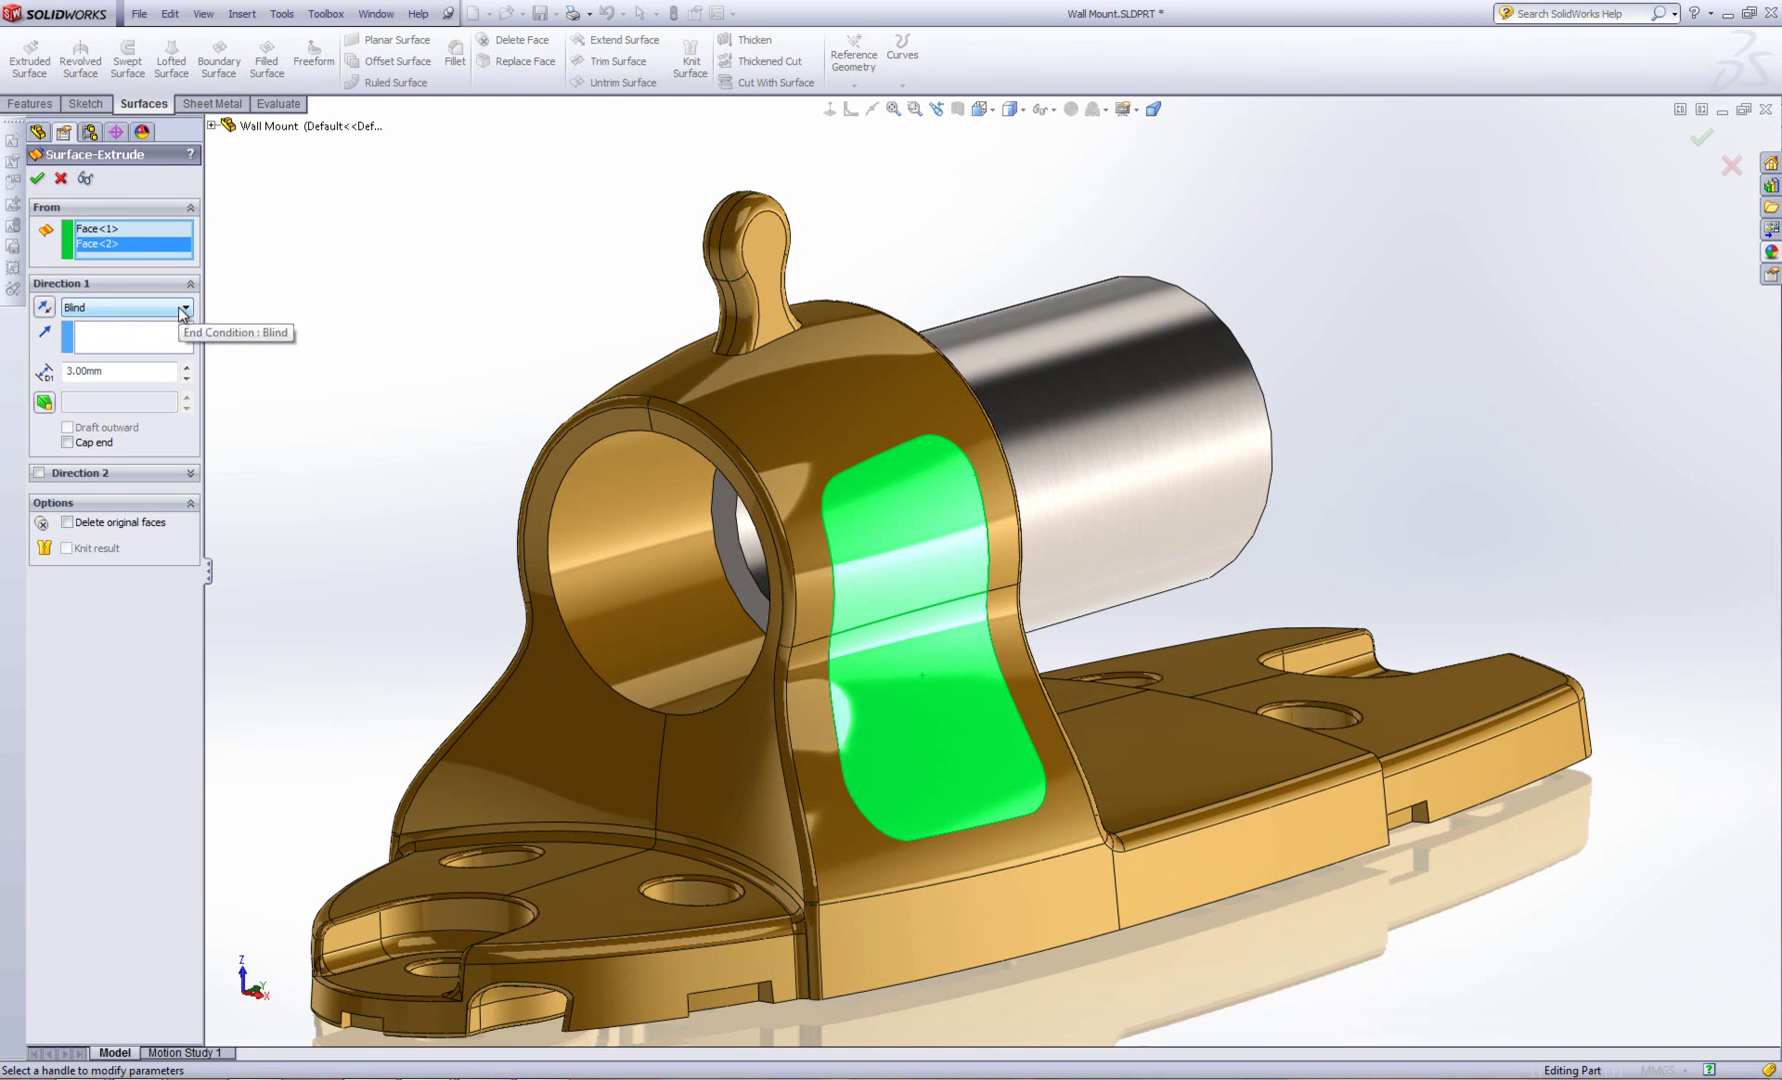
Step: Use Right Plane as the 3.00mm extrude direction and reverse it
{"action": "left_click_drag", "start_coordinate": [114, 373], "coordinate": [65, 376]}
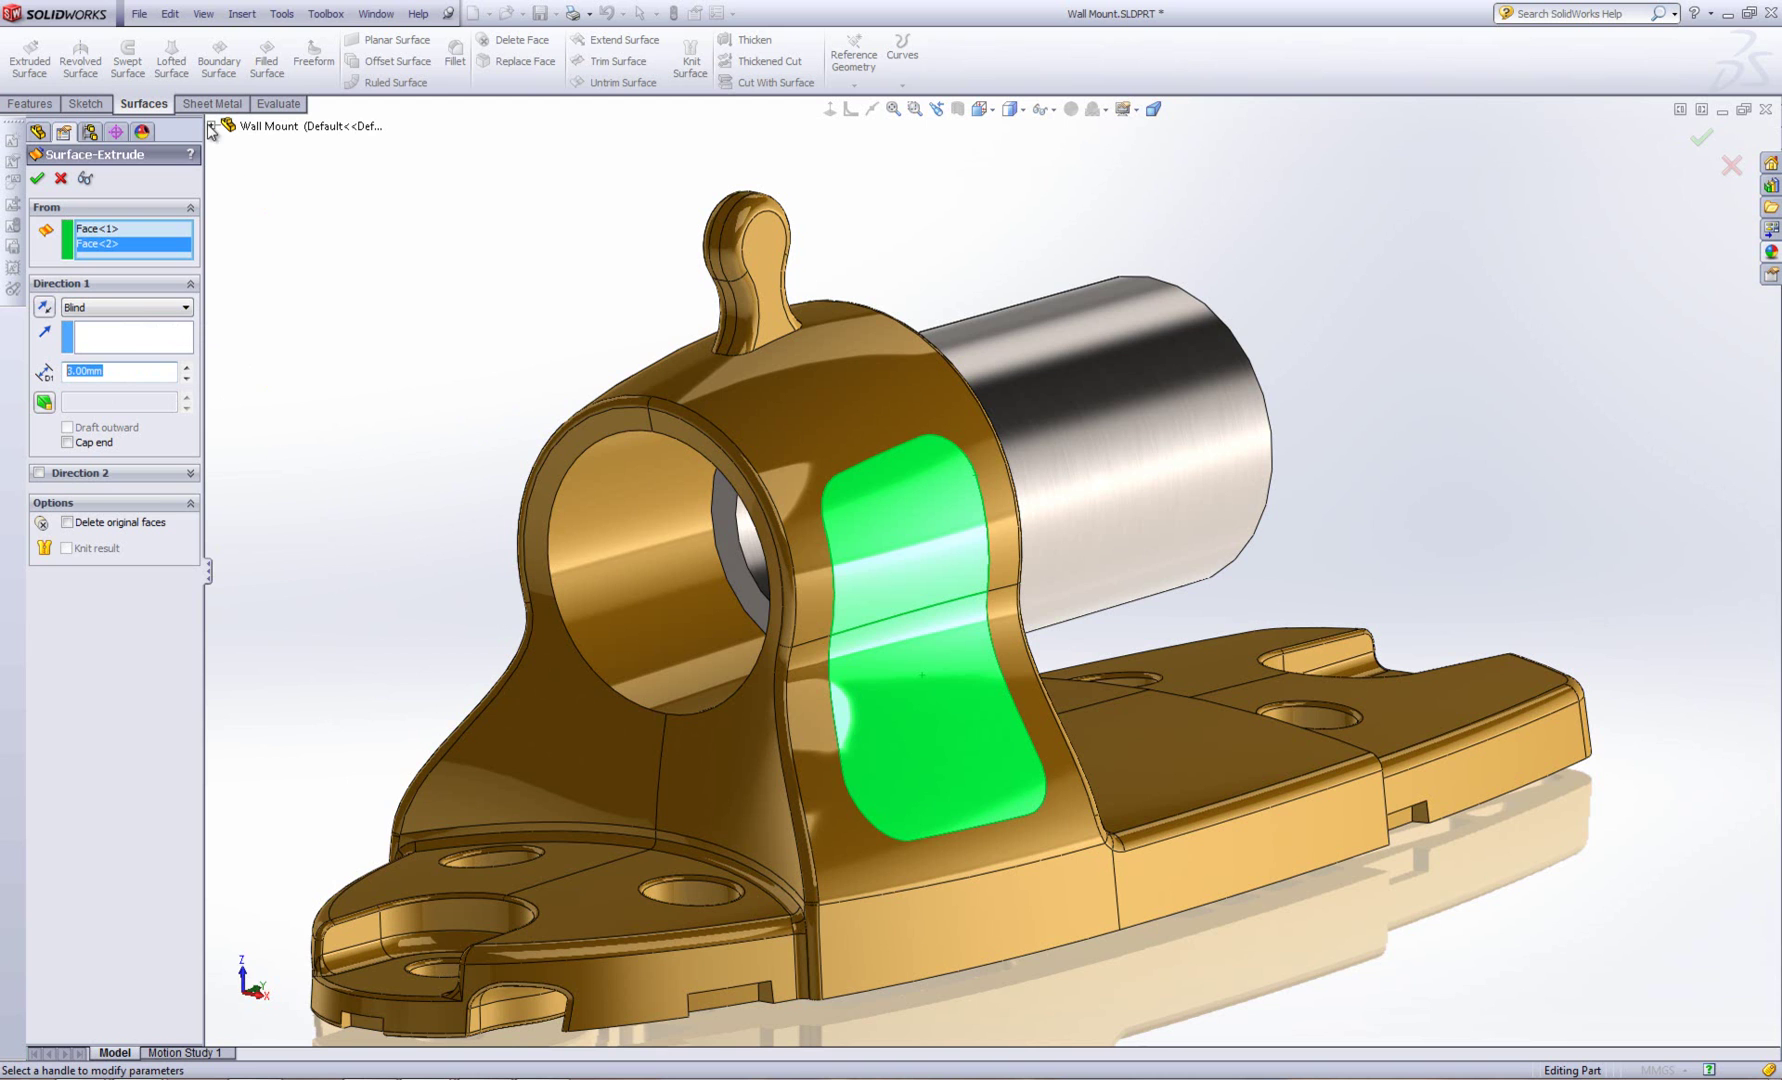
{"action": "left_click", "coordinate": [100, 338]}
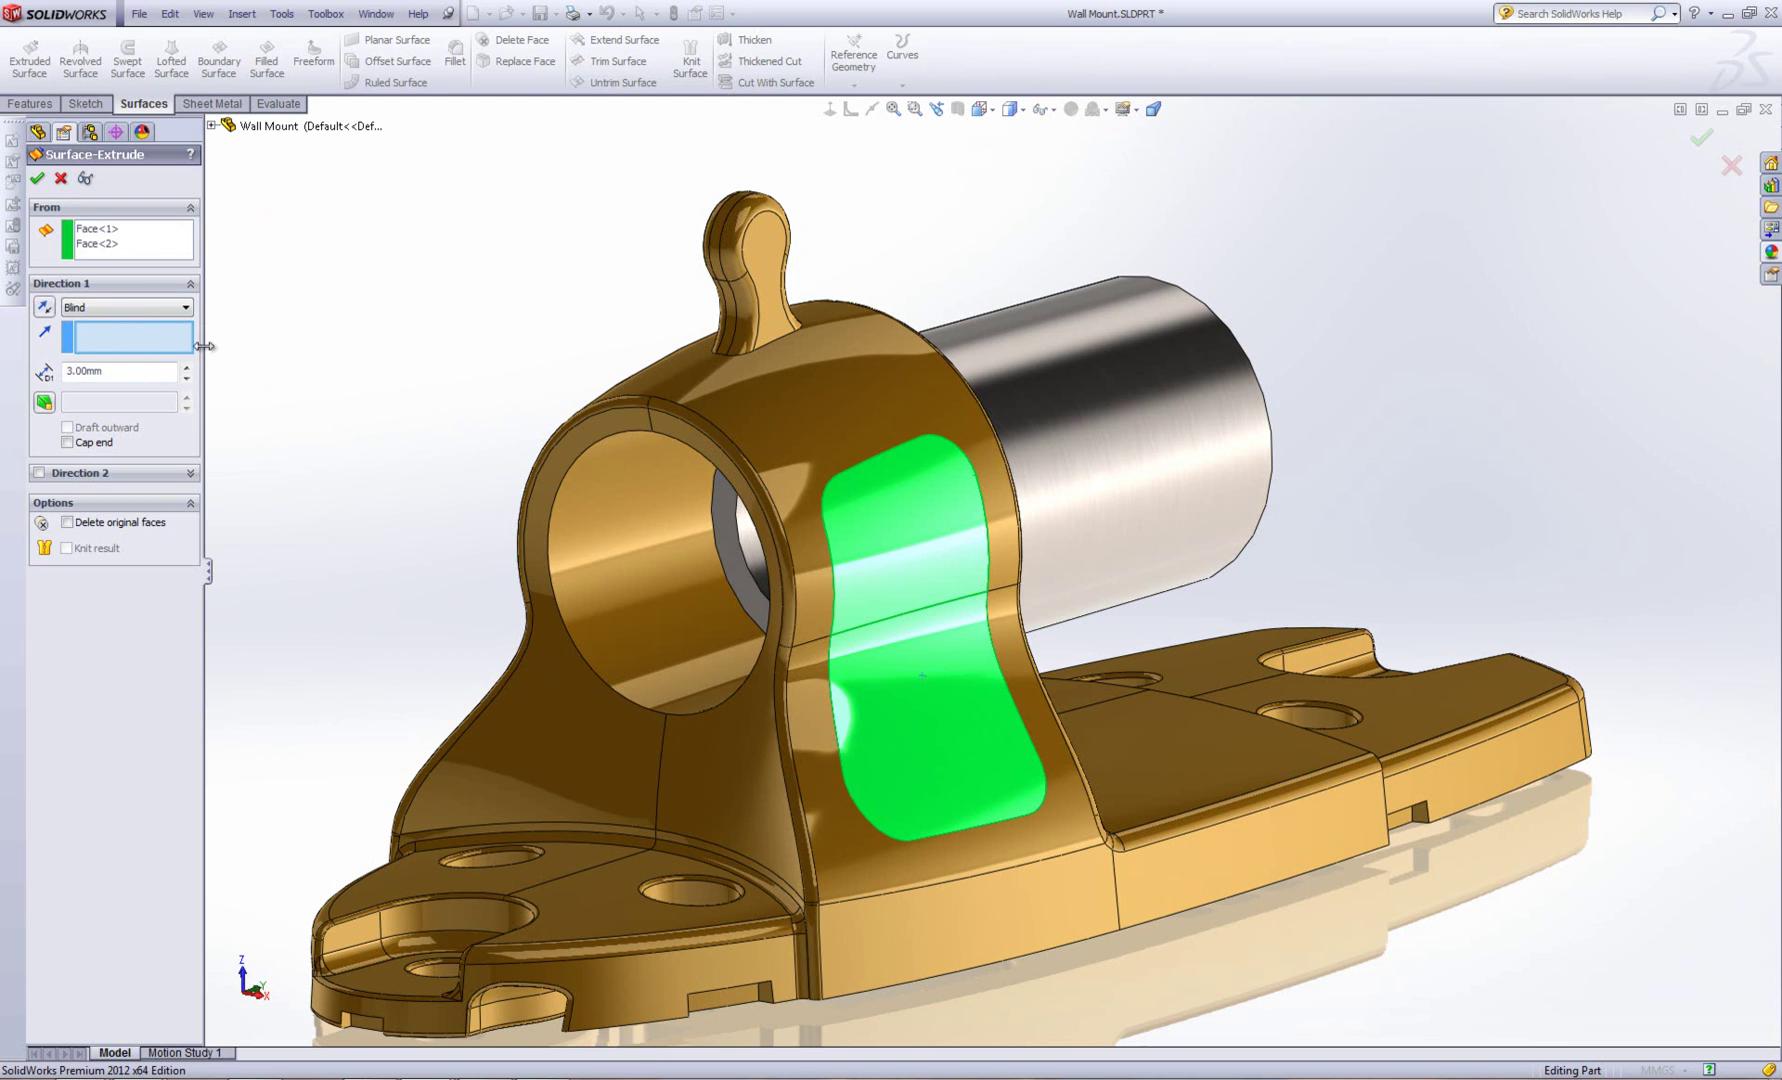
{"action": "left_click", "coordinate": [211, 126]}
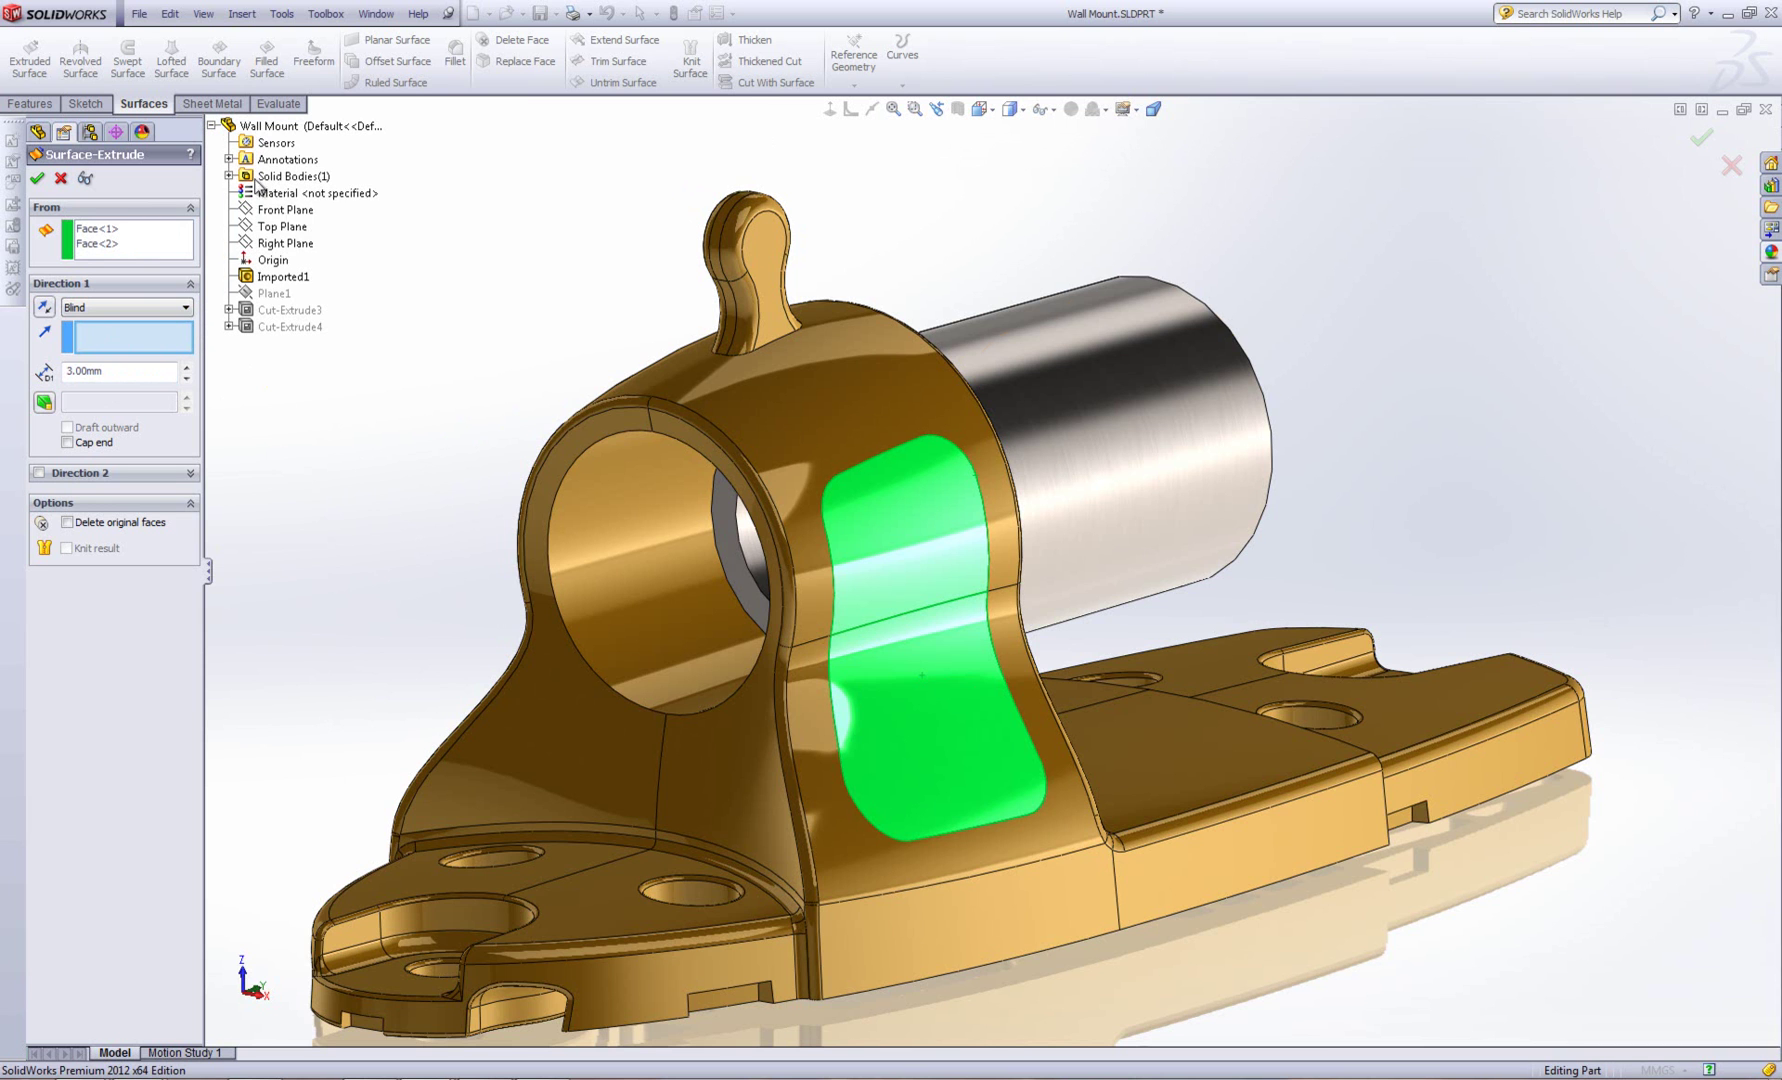
{"action": "left_click", "coordinate": [278, 245]}
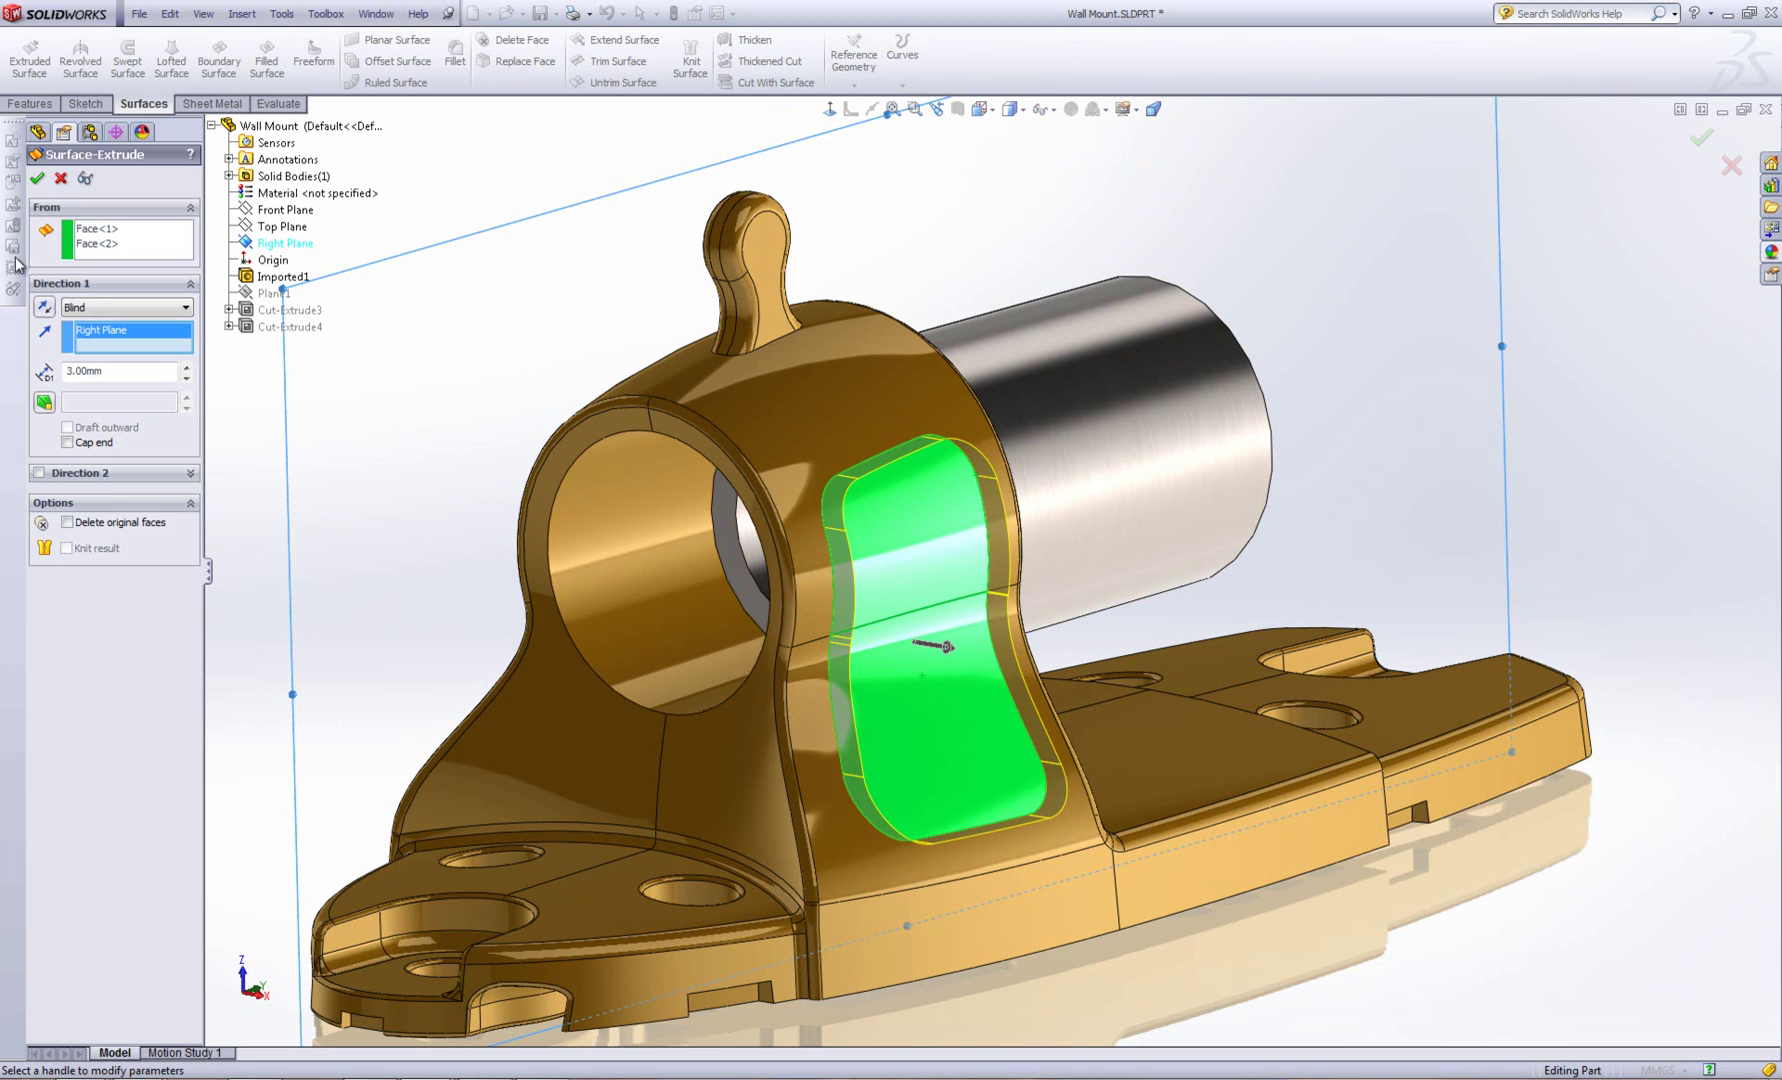
{"action": "left_click", "coordinate": [42, 308]}
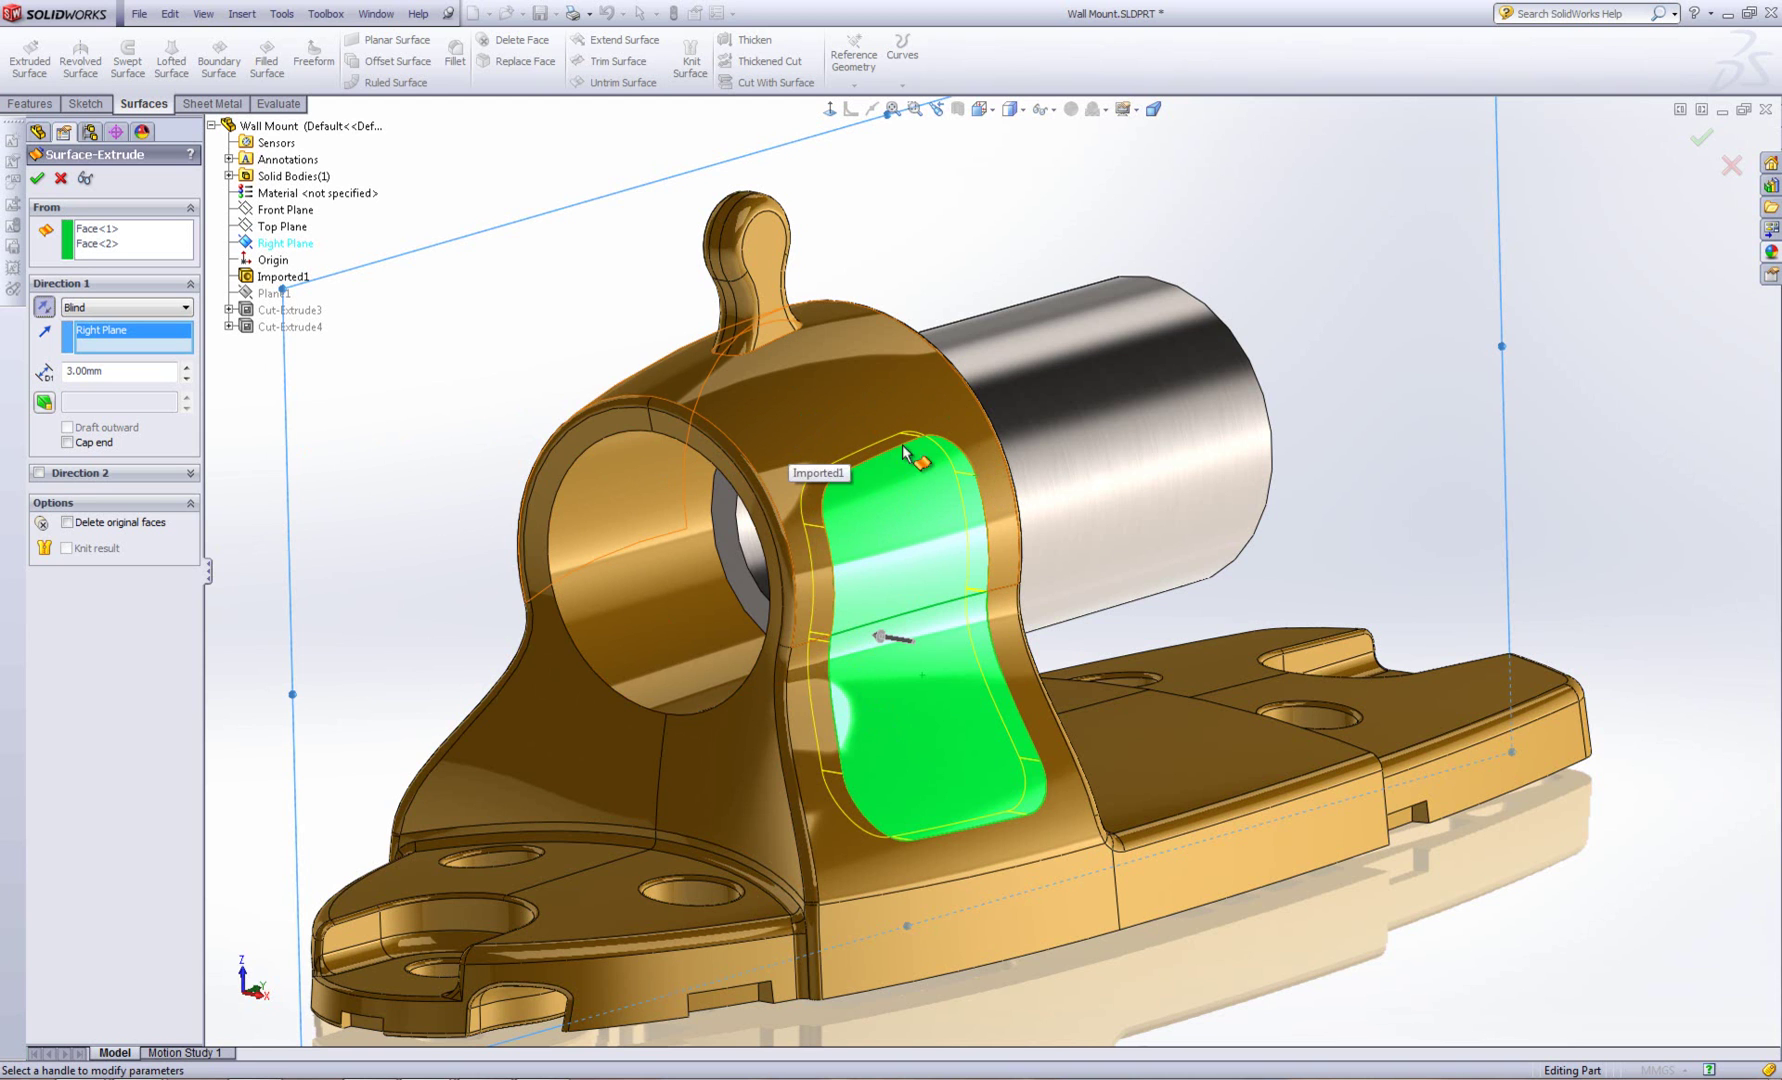
Step: Enable Cap end, Delete original faces and Knit result for the surface extrude
{"action": "left_click", "coordinate": [67, 443]}
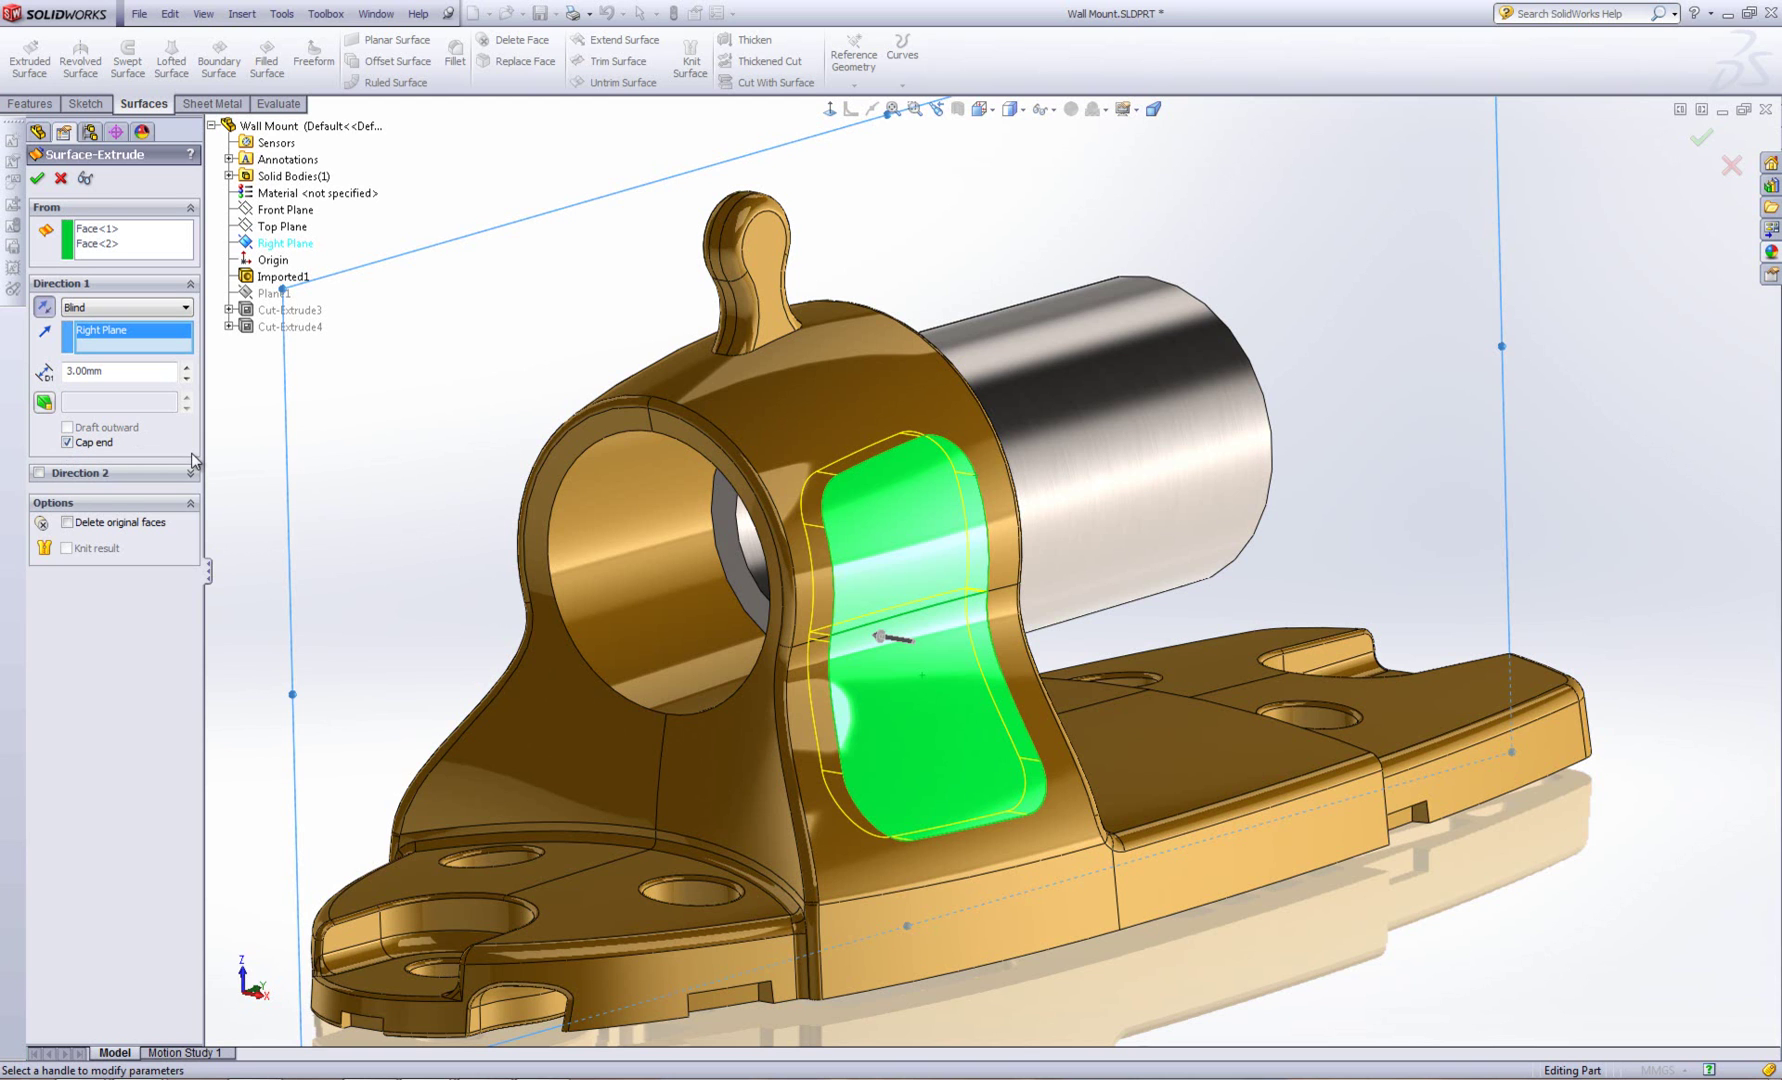
{"action": "left_click", "coordinate": [106, 527]}
{"action": "left_click", "coordinate": [89, 549]}
Step: Accept Surface-Extrude1 so the side faces recess 3 mm after Imported1
{"action": "left_click", "coordinate": [37, 179]}
{"action": "left_click", "coordinate": [37, 179]}
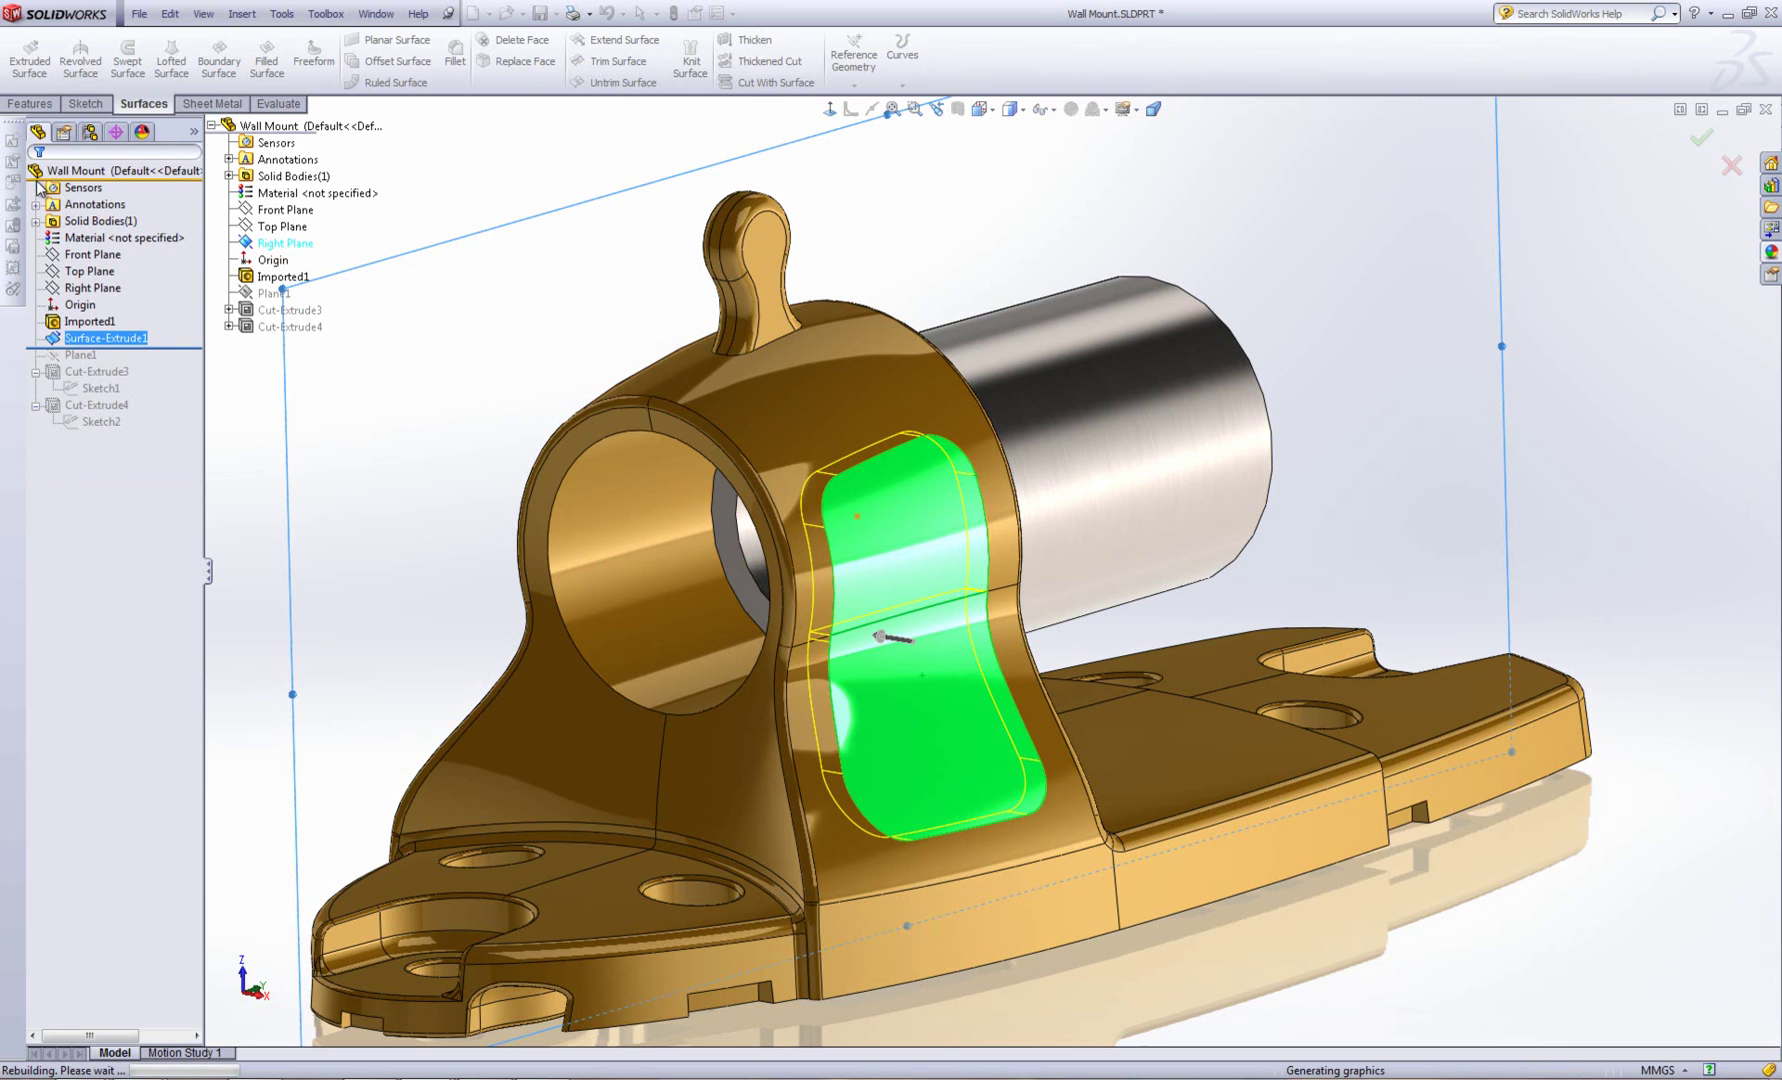